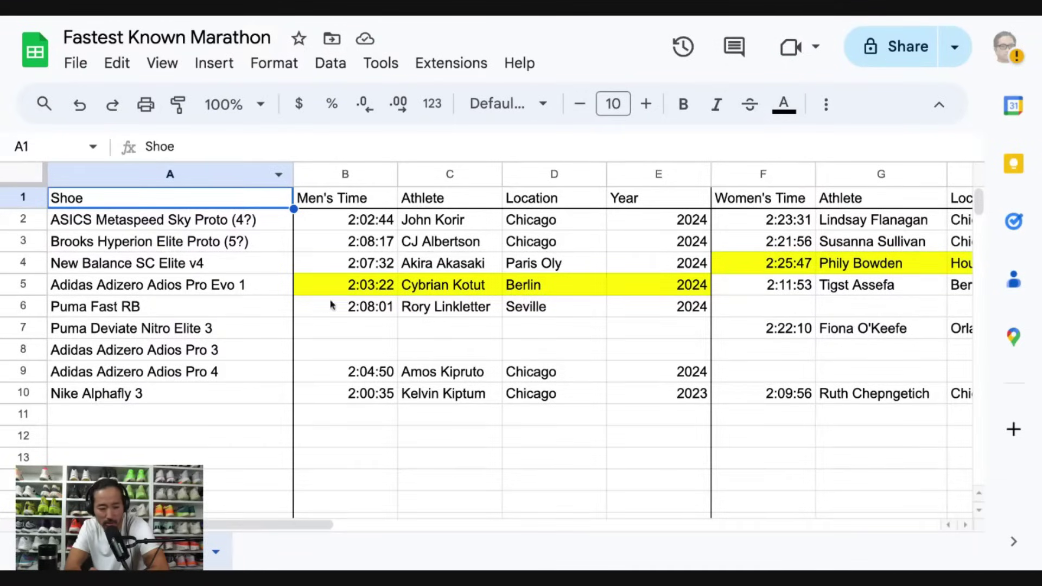
# Review the men's and women's marathon records listed in the New Balance SC Elite v4 row.
pyautogui.click(454, 269)
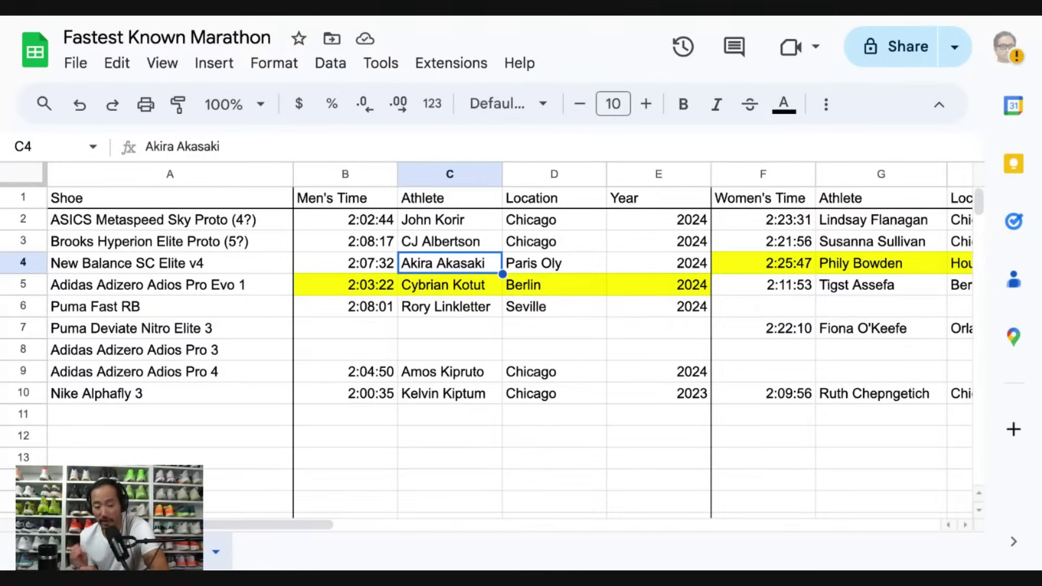
pyautogui.click(346, 262)
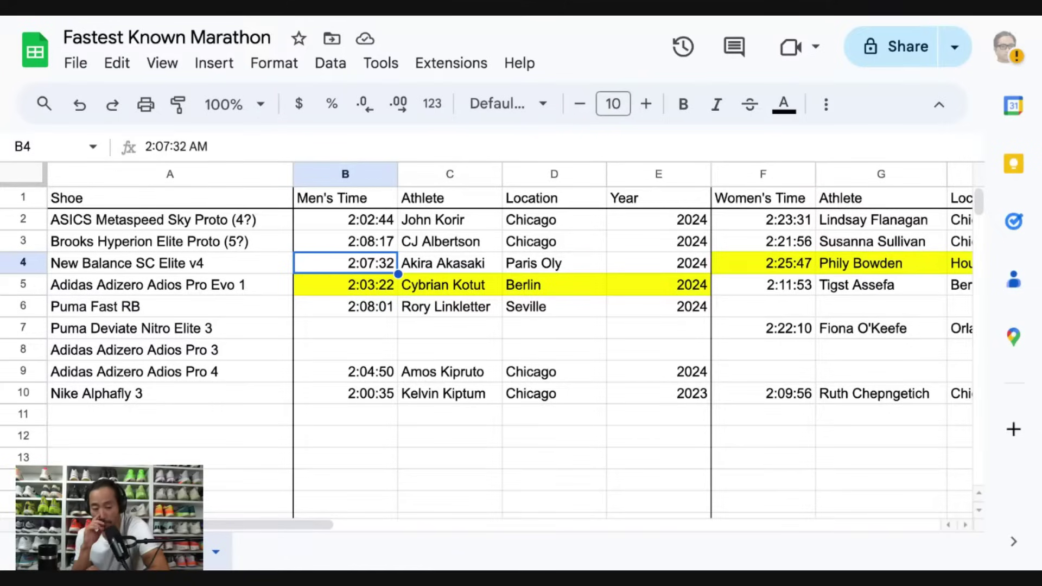
pyautogui.press('Right')
pyautogui.press('Right')
pyautogui.press('Right')
pyautogui.press('Right')
pyautogui.press('Right')
pyautogui.press('Right')
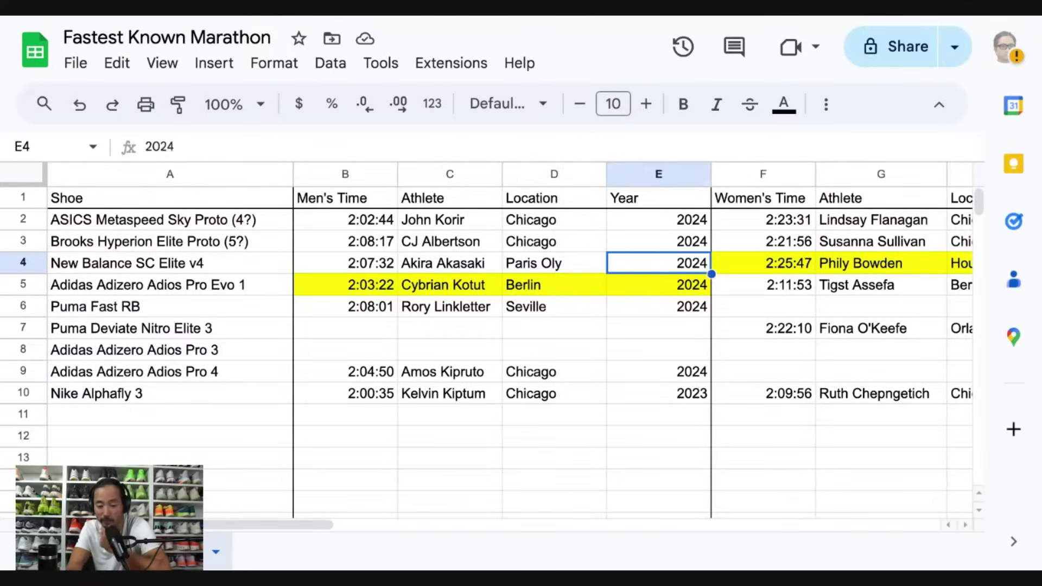
pyautogui.press('Left')
pyautogui.press('Left')
pyautogui.press('Left')
pyautogui.press('Right')
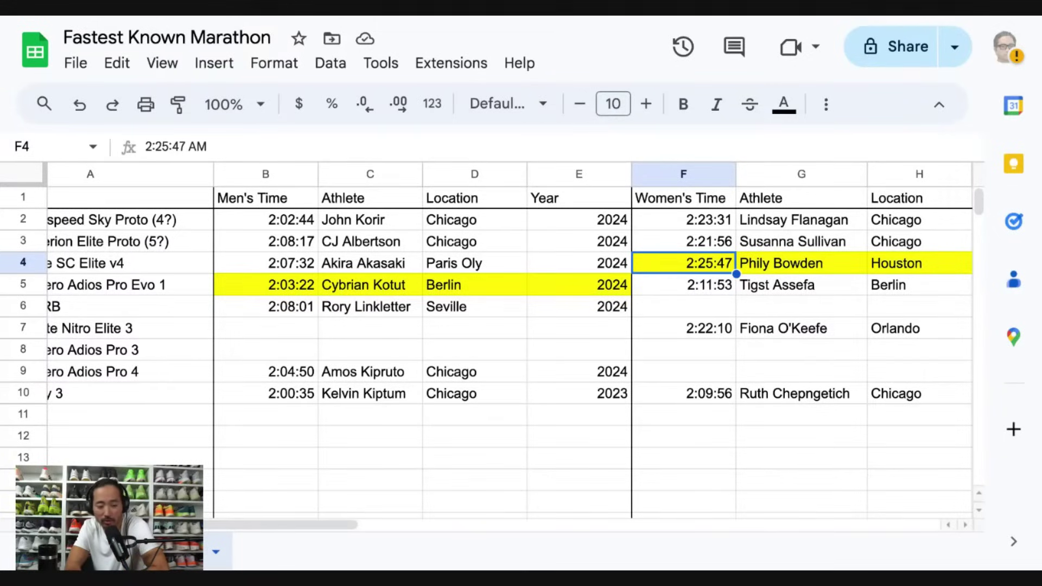
pyautogui.hscroll(-2, 457, 318)
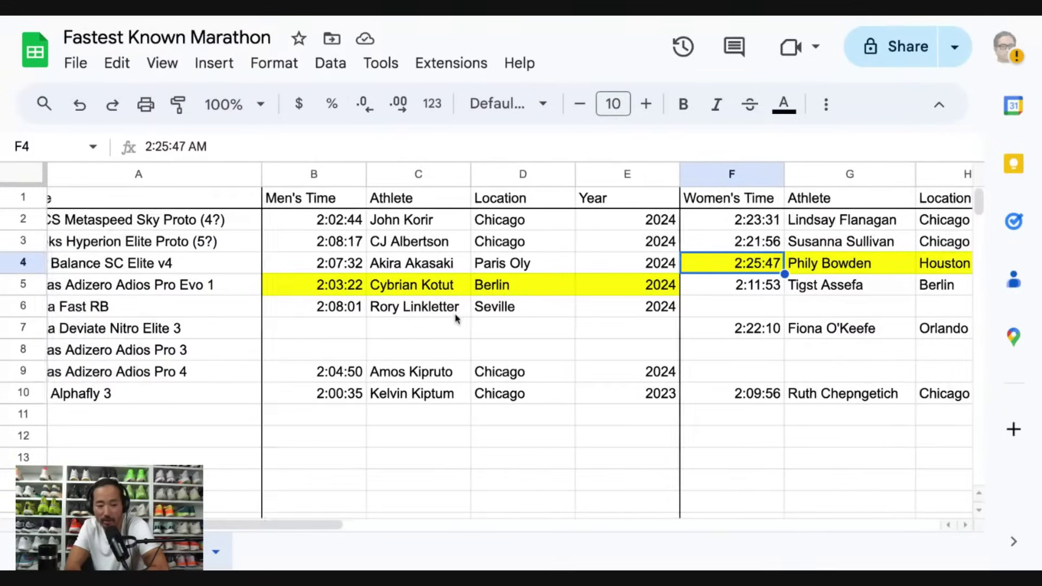
pyautogui.hscroll(-2, 456, 319)
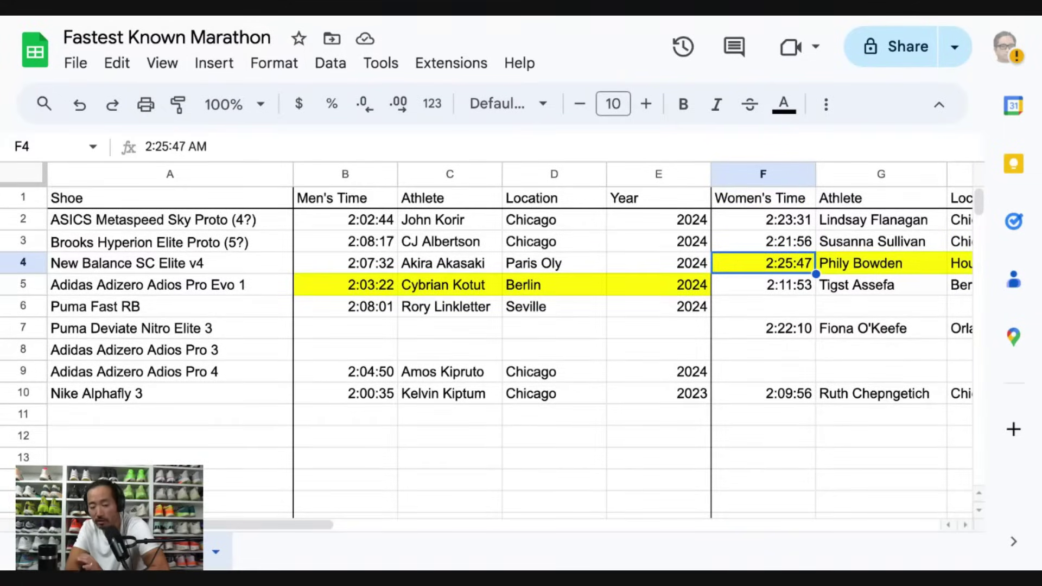
pyautogui.hscroll(3, 487, 340)
pyautogui.hscroll(-2, 487, 340)
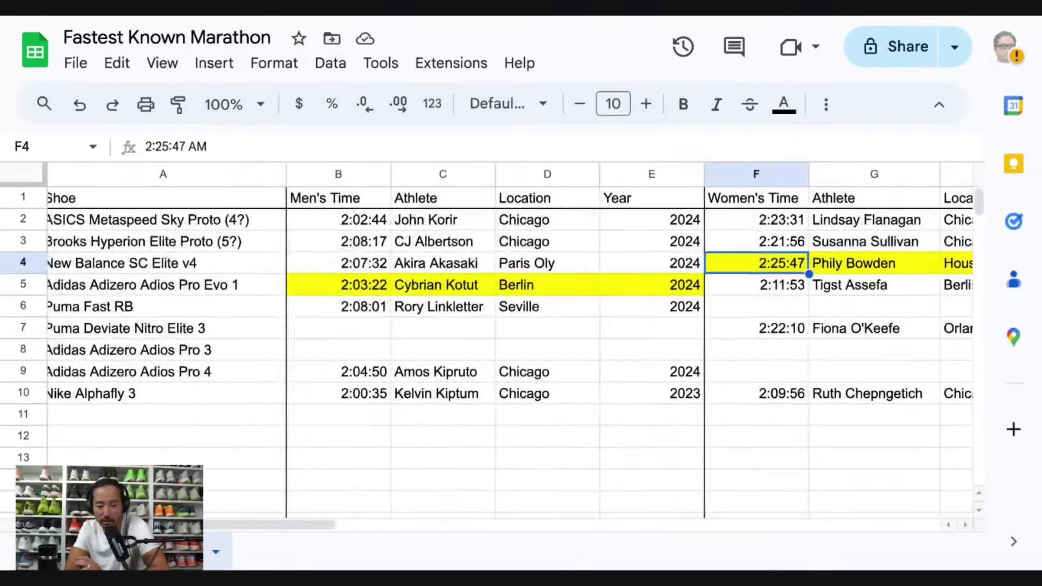
pyautogui.click(336, 179)
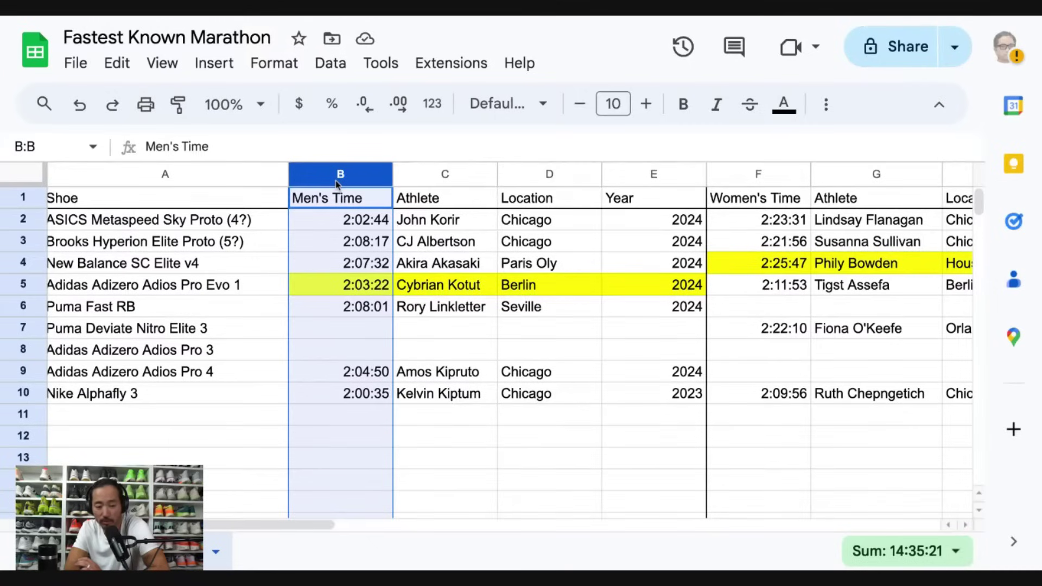
pyautogui.click(335, 69)
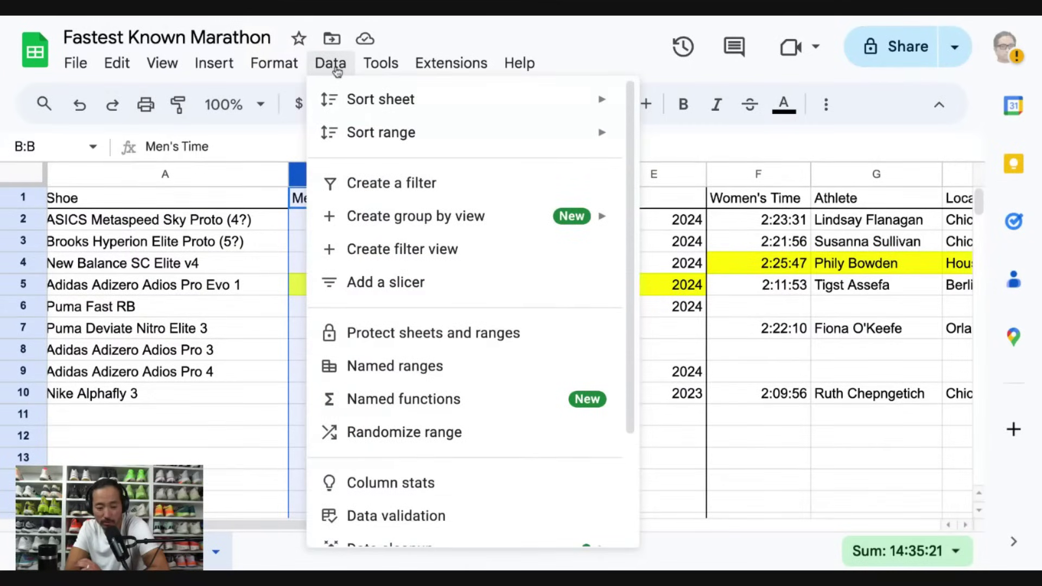
pyautogui.scroll(-3, 408, 231)
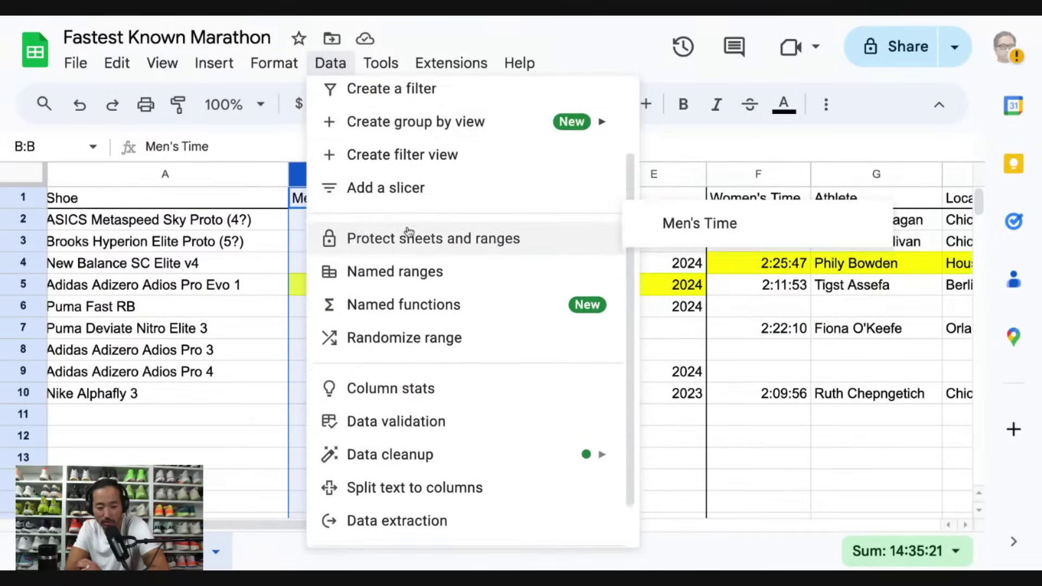
pyautogui.scroll(3, 408, 230)
pyautogui.moveTo(257, 69)
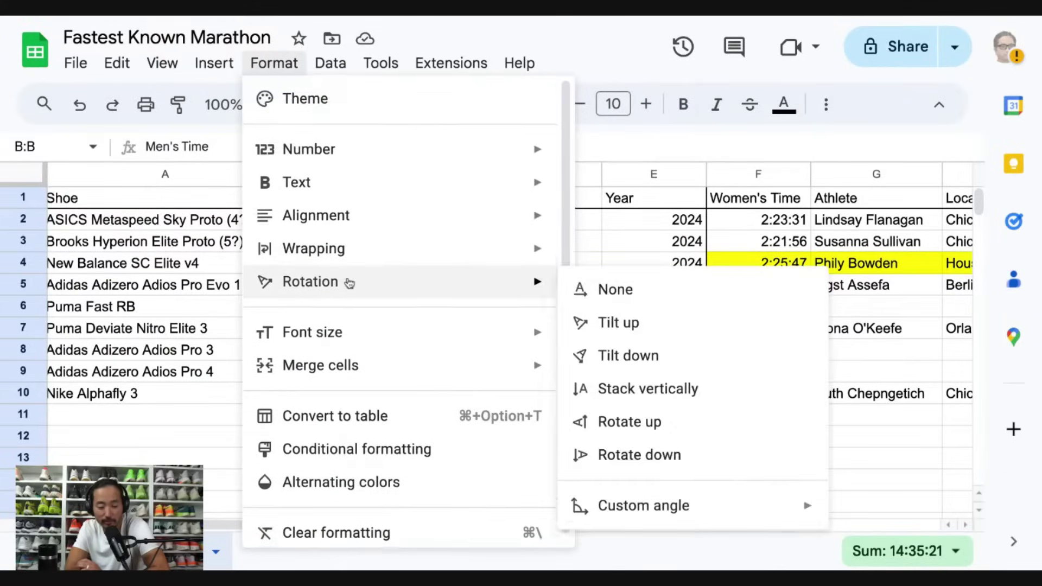
pyautogui.moveTo(216, 54)
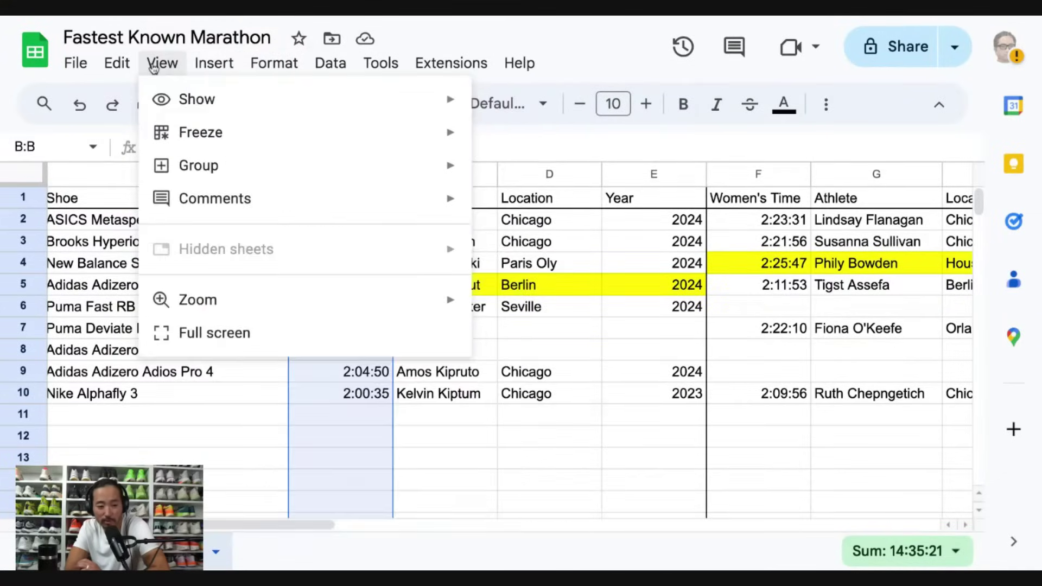
pyautogui.moveTo(109, 62)
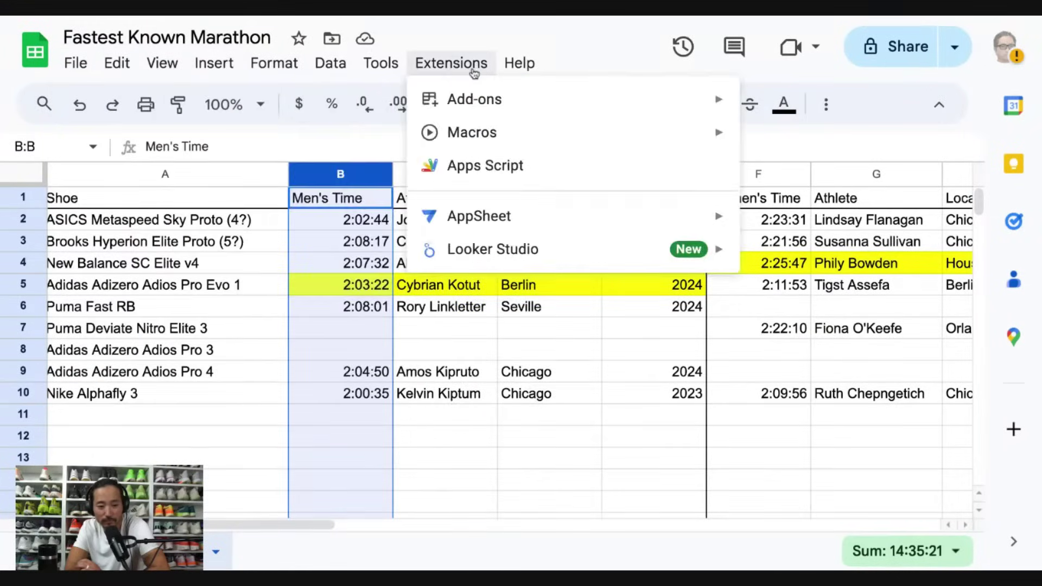
pyautogui.click(444, 63)
pyautogui.rightClick(338, 173)
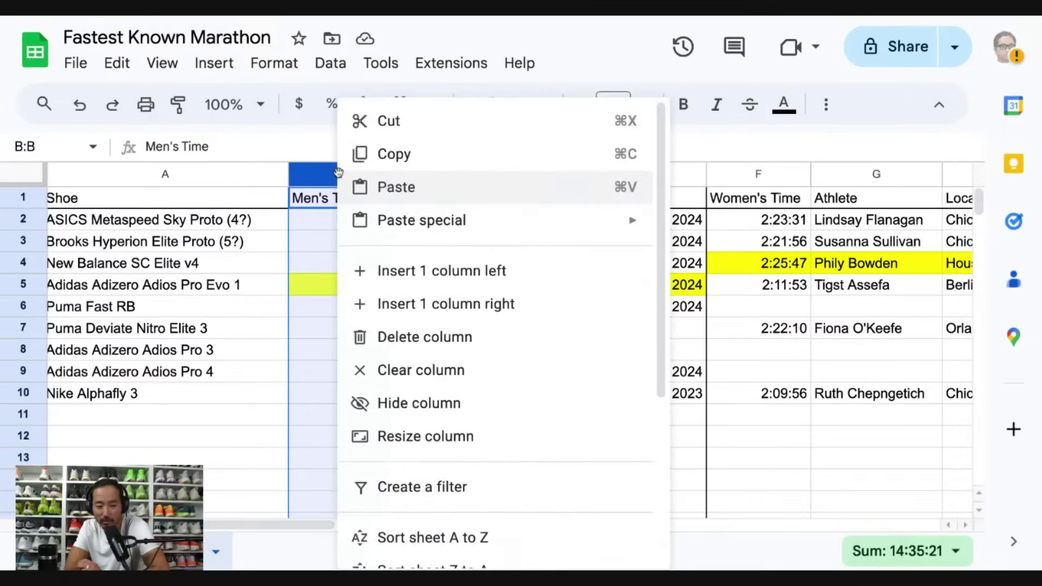
pyautogui.scroll(-5, 495, 254)
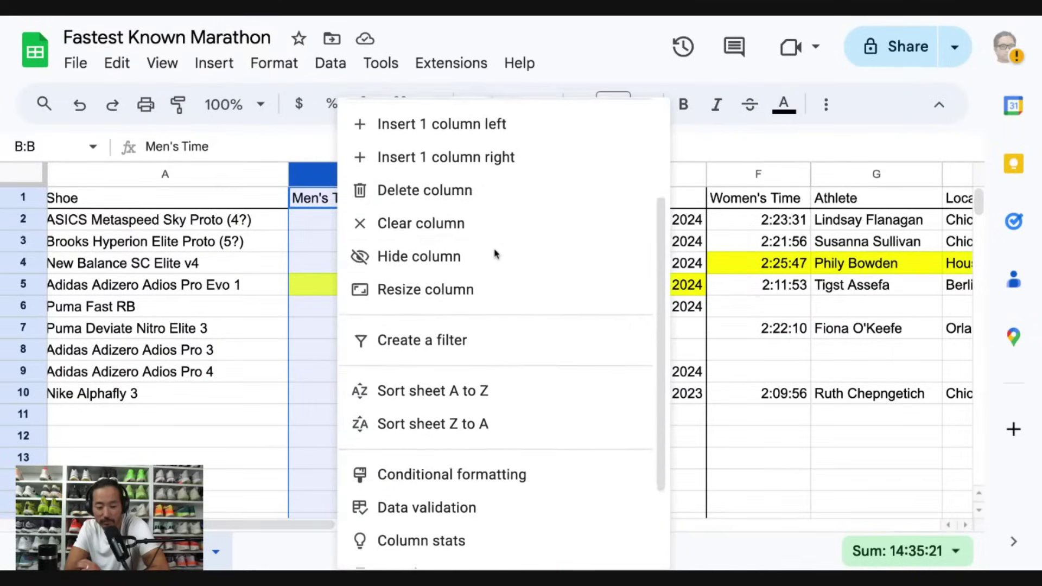
pyautogui.click(304, 354)
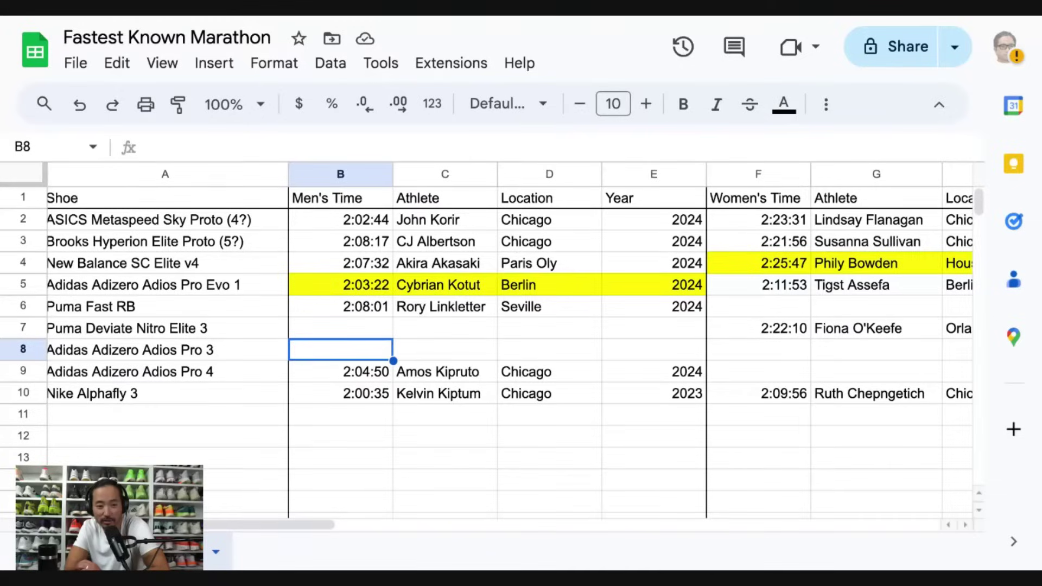
# Freeze the first column so the shoe names stay in view while moving across the sheet.
pyautogui.click(173, 67)
pyautogui.moveTo(336, 146)
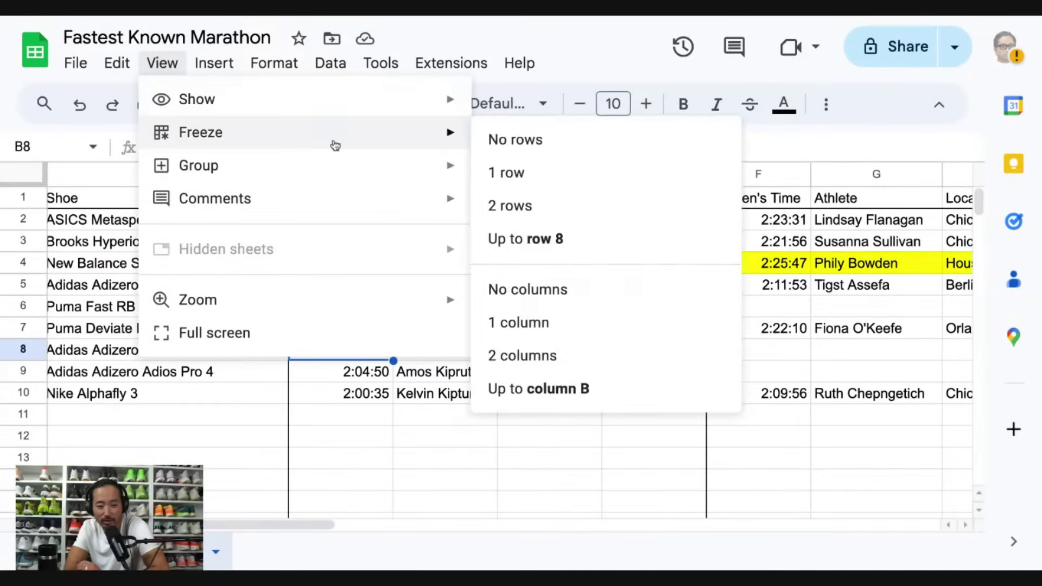
pyautogui.click(555, 324)
pyautogui.hscroll(2, 426, 291)
pyautogui.hscroll(5, 426, 291)
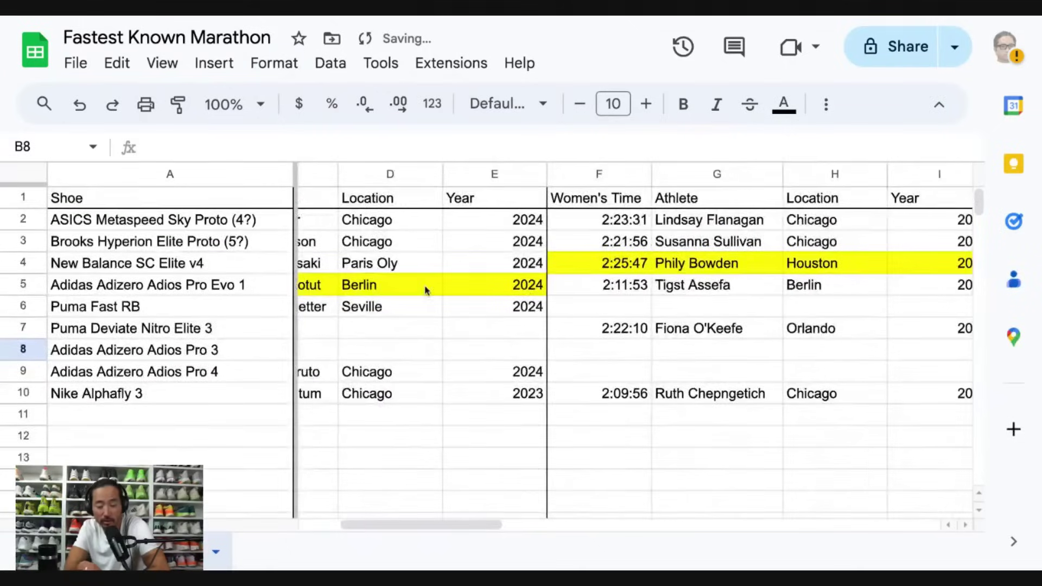
pyautogui.hscroll(-6, 426, 291)
pyautogui.hscroll(1, 635, 342)
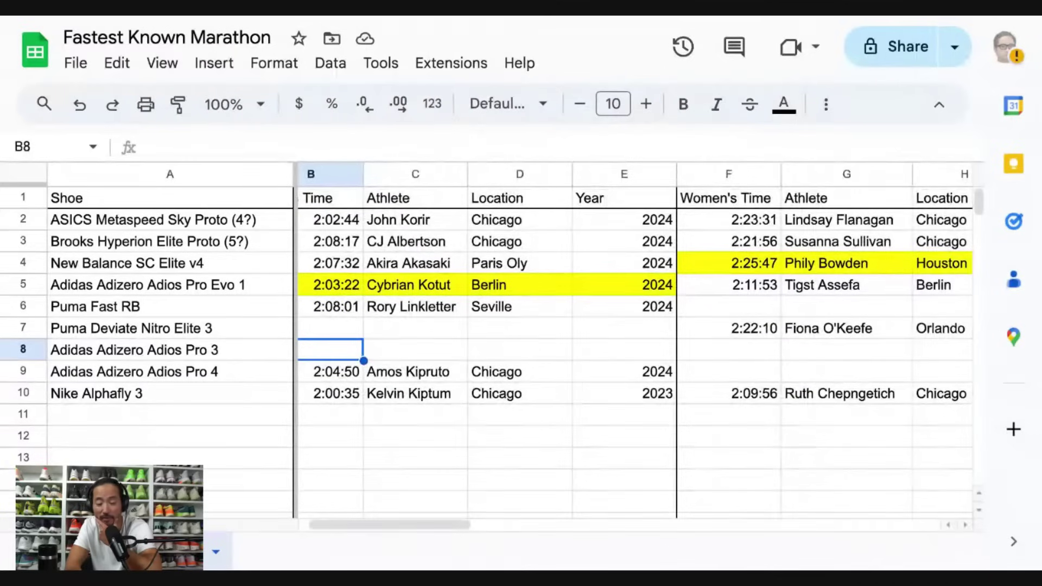
pyautogui.hscroll(-1, 635, 342)
# Review the men's and women's record times, athletes and locations in the Nike Alphafly 3 row.
pyautogui.click(229, 391)
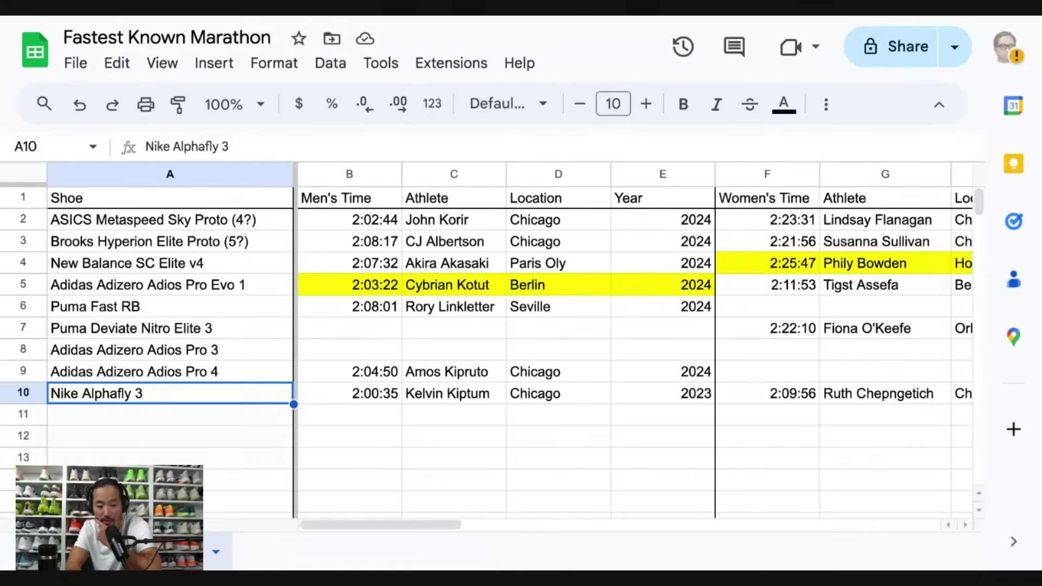
pyautogui.click(364, 395)
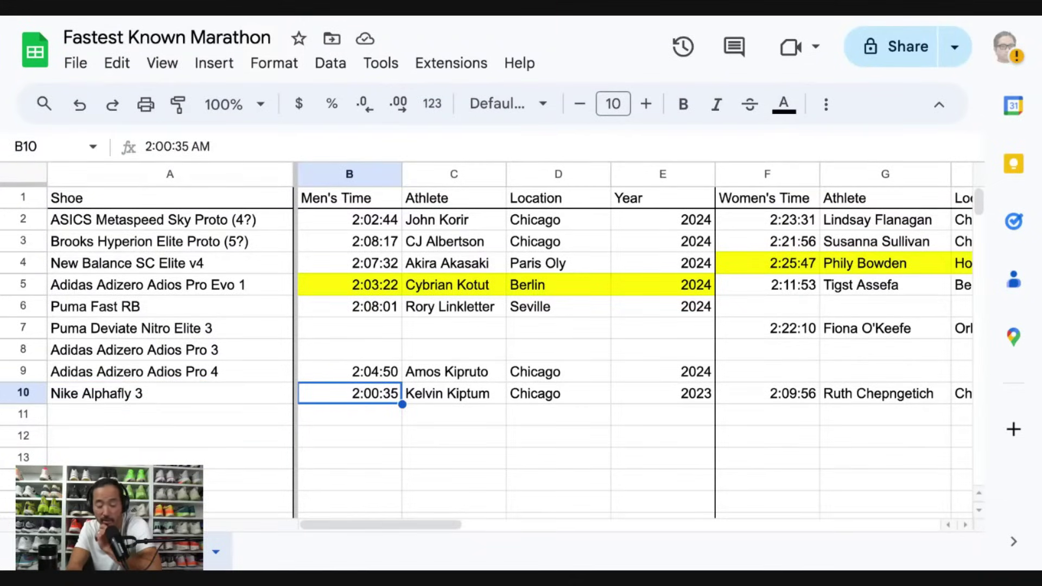
pyautogui.press('Right')
pyautogui.press('Right')
pyautogui.press('Right')
pyautogui.press('Right')
pyautogui.press('Right')
pyautogui.press('Right')
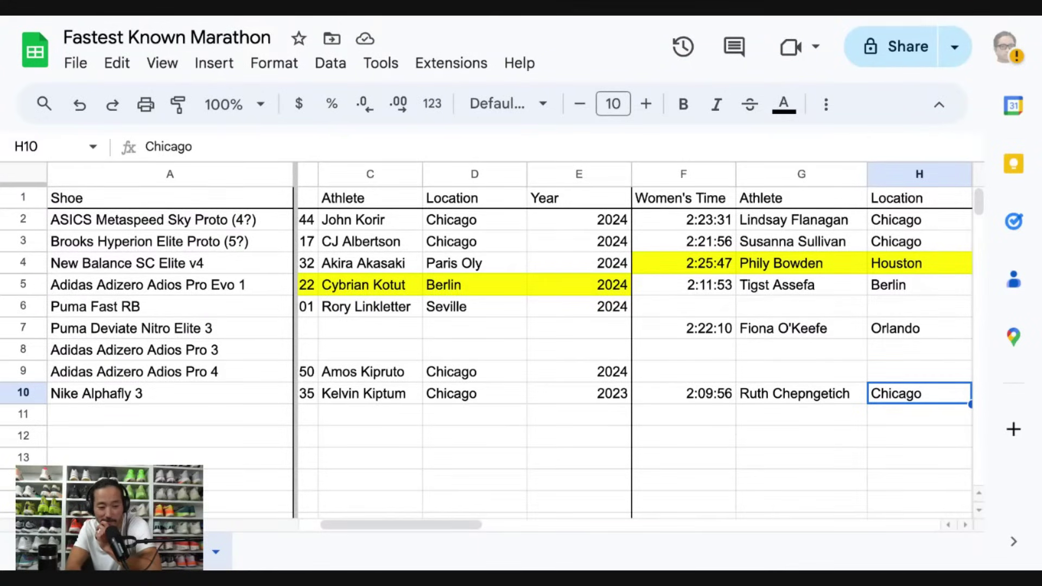
# Insert an empty row between the ASICS Metaspeed Sky Proto and Brooks Hyperion Elite Proto rows.
pyautogui.click(259, 219)
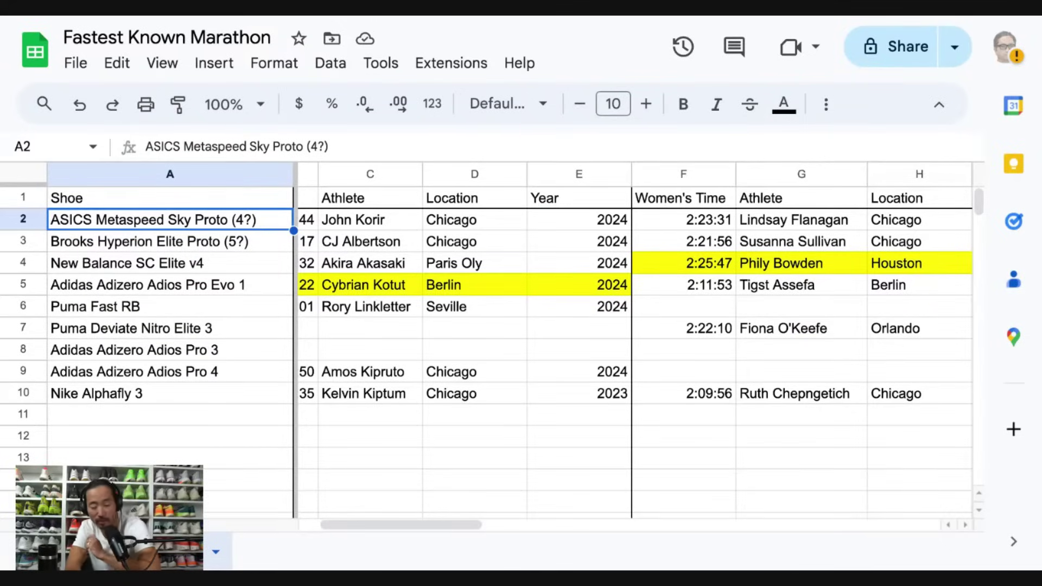
pyautogui.click(23, 241)
pyautogui.rightClick(37, 241)
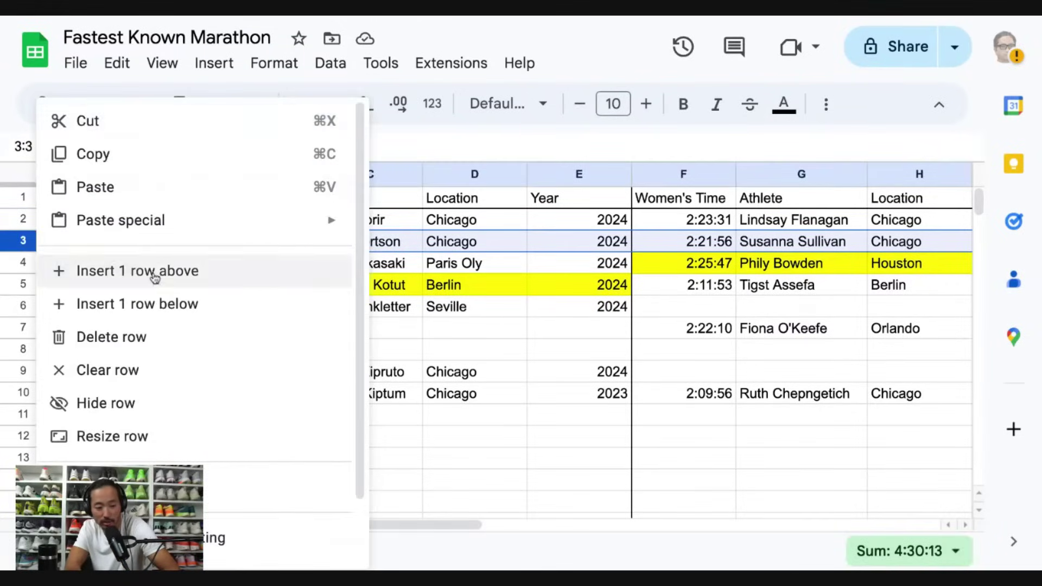
pyautogui.click(185, 274)
# Enter "ASICS Metaspeed Edge Proto (4?)" as the shoe name in the empty row 3.
pyautogui.write('ASICS Me')
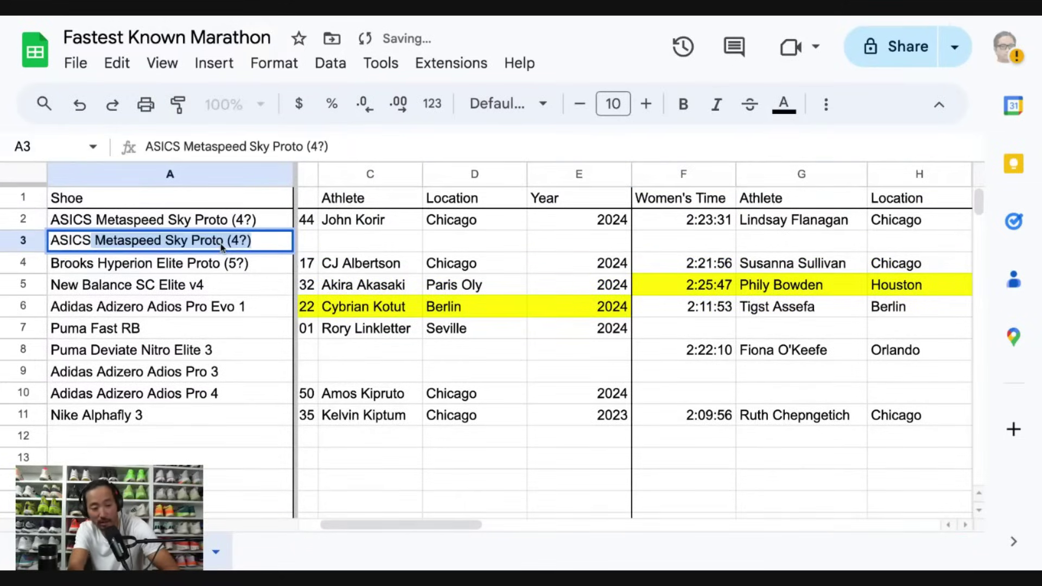
pyautogui.write('tasp')
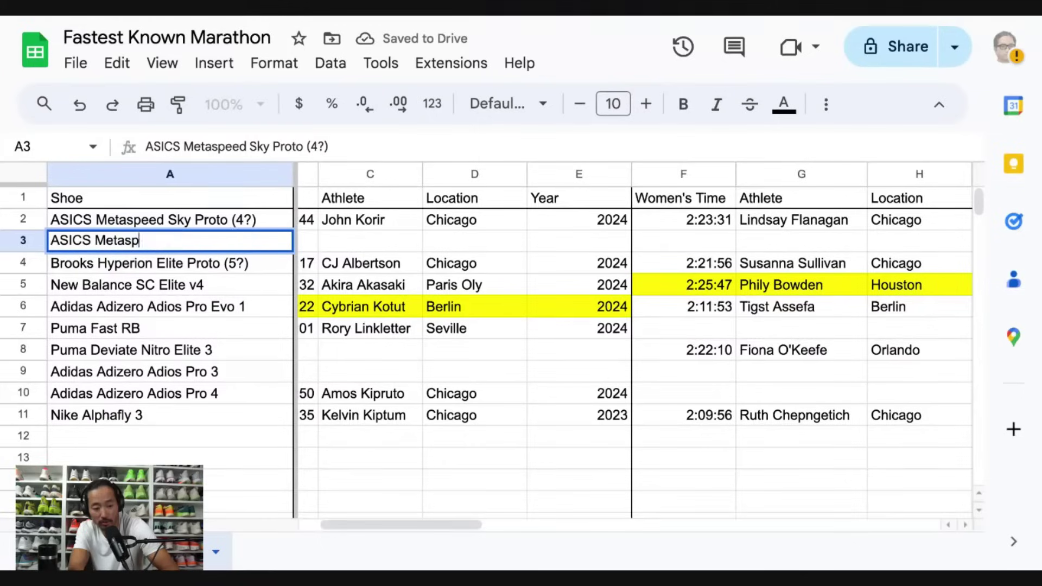
pyautogui.write('eed Edge')
pyautogui.press('BackSpace')
pyautogui.write('ge Paroto')
pyautogui.press('BackSpace')
pyautogui.press('BackSpace')
pyautogui.press('BackSpace')
pyautogui.press('BackSpace')
pyautogui.press('BackSpace')
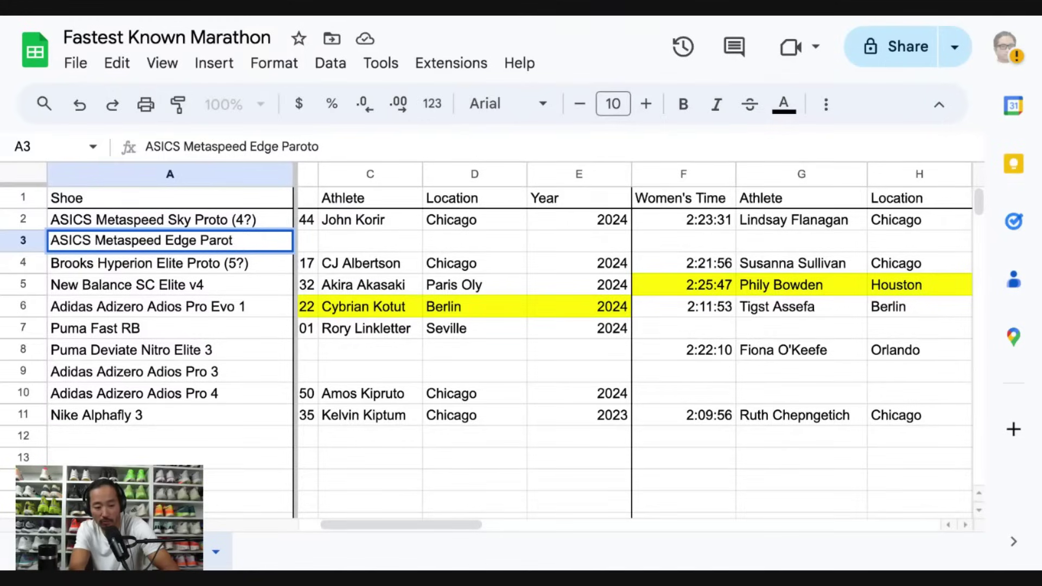
pyautogui.write('ro')
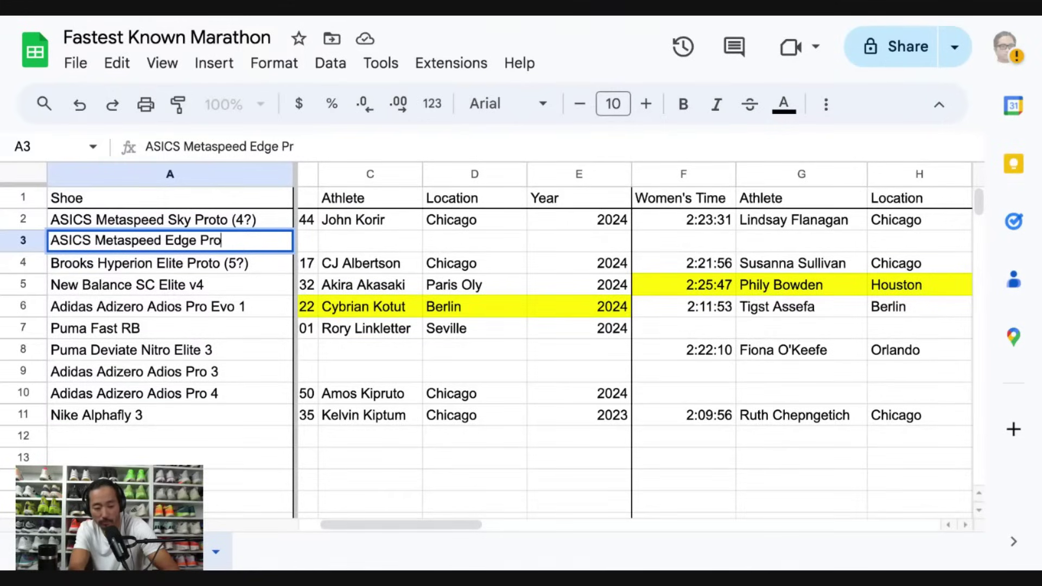
pyautogui.write('to (4?)')
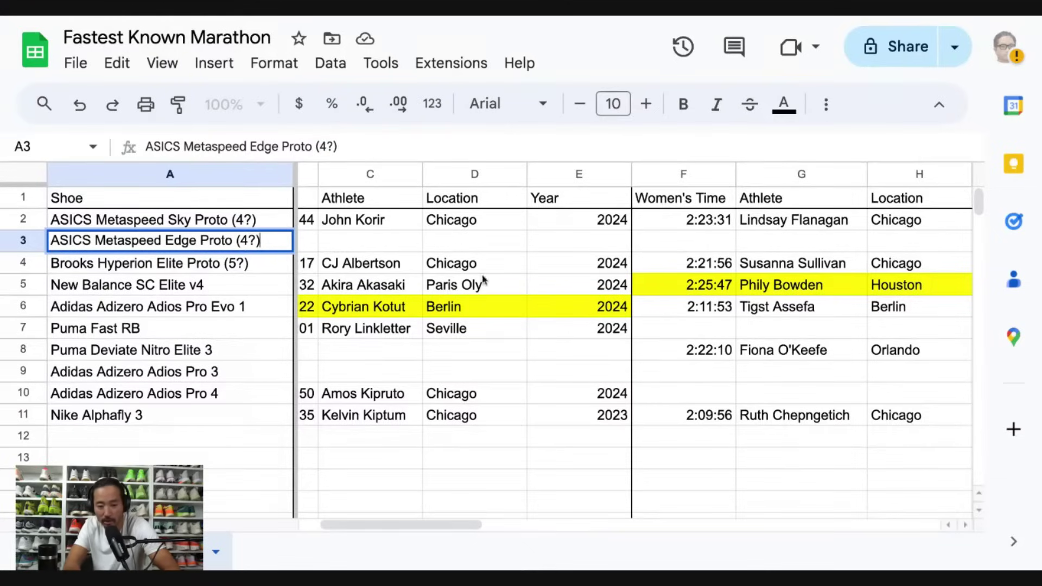
pyautogui.click(629, 264)
# Move the women's time, athlete and location from the ASICS Metaspeed Sky row to the ASICS Metaspeed Edge row.
pyautogui.moveTo(706, 224); pyautogui.dragTo(908, 223)
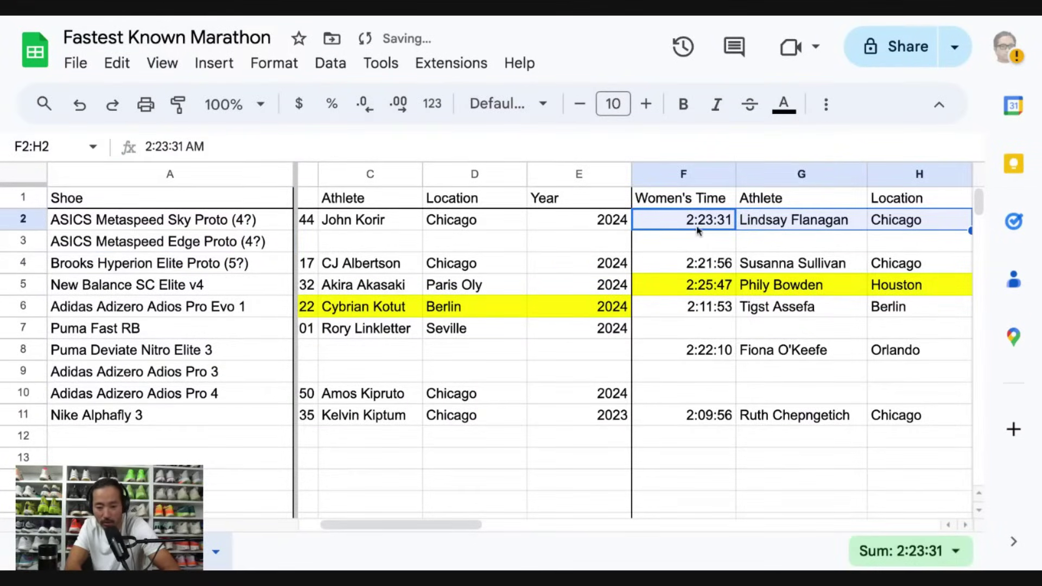
pyautogui.moveTo(698, 208); pyautogui.dragTo(702, 241)
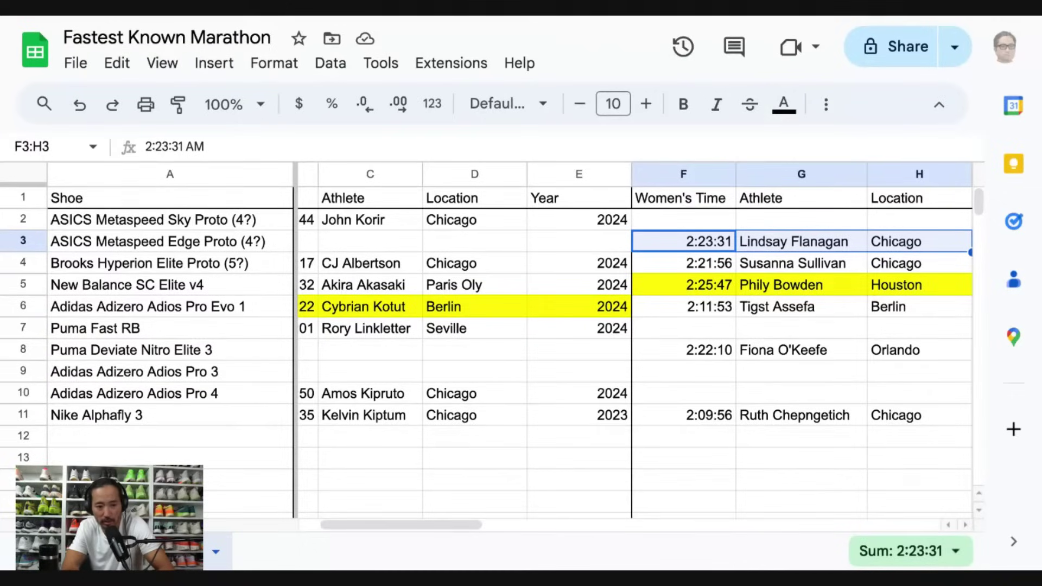
# Add "On Cloudboom Strike" as a new shoe in the first empty row below Nike Alphafly 3.
pyautogui.click(112, 435)
pyautogui.write('On ')
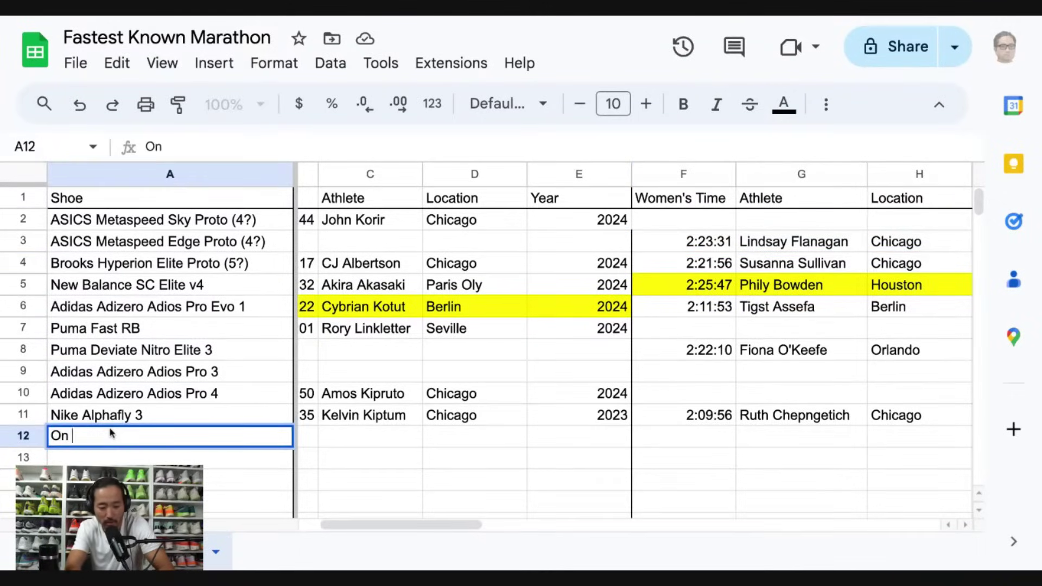
pyautogui.write('Cloudbook')
pyautogui.press('BackSpace')
pyautogui.write('m Strike')
pyautogui.press('Return')
pyautogui.click(112, 436)
pyautogui.press('Right')
pyautogui.press('Right')
pyautogui.press('Right')
pyautogui.press('Right')
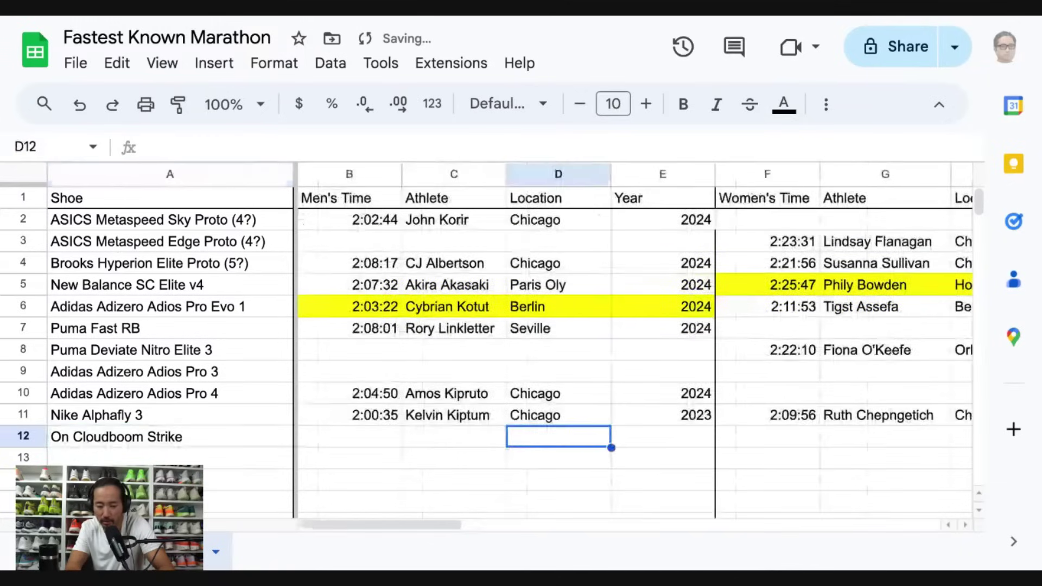
pyautogui.press('Right')
pyautogui.press('Right')
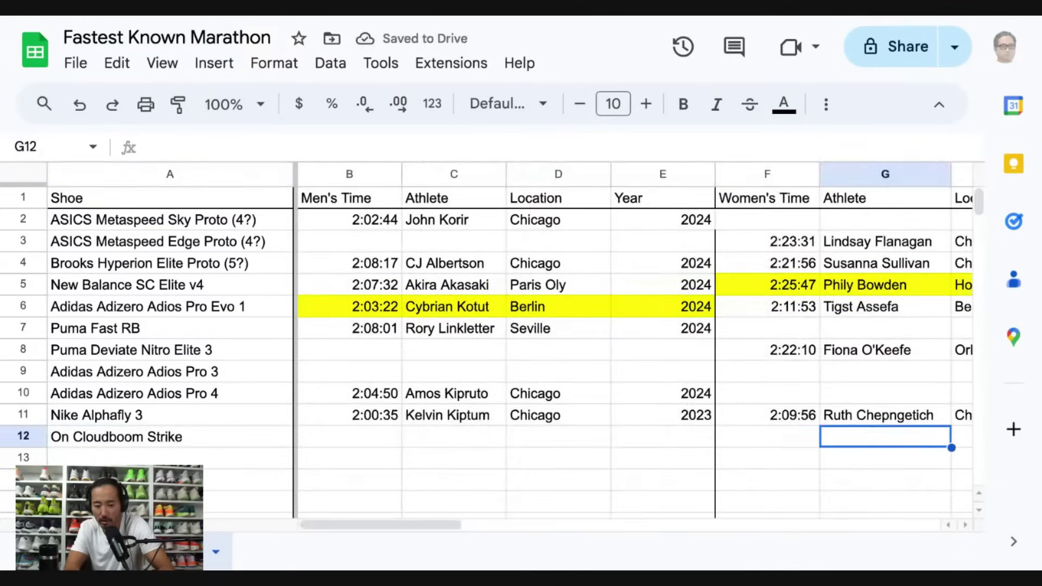
pyautogui.press('Left')
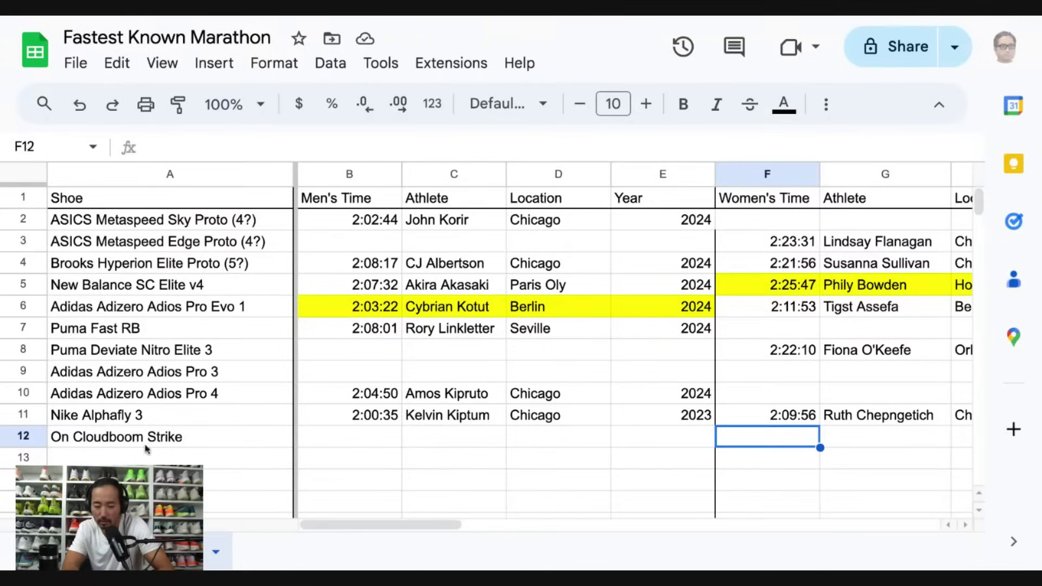
# Add "On Cloudboom Strike LS" as a new shoe in the empty row below On Cloudboom Strike.
pyautogui.click(203, 459)
pyautogui.write('On Cloud')
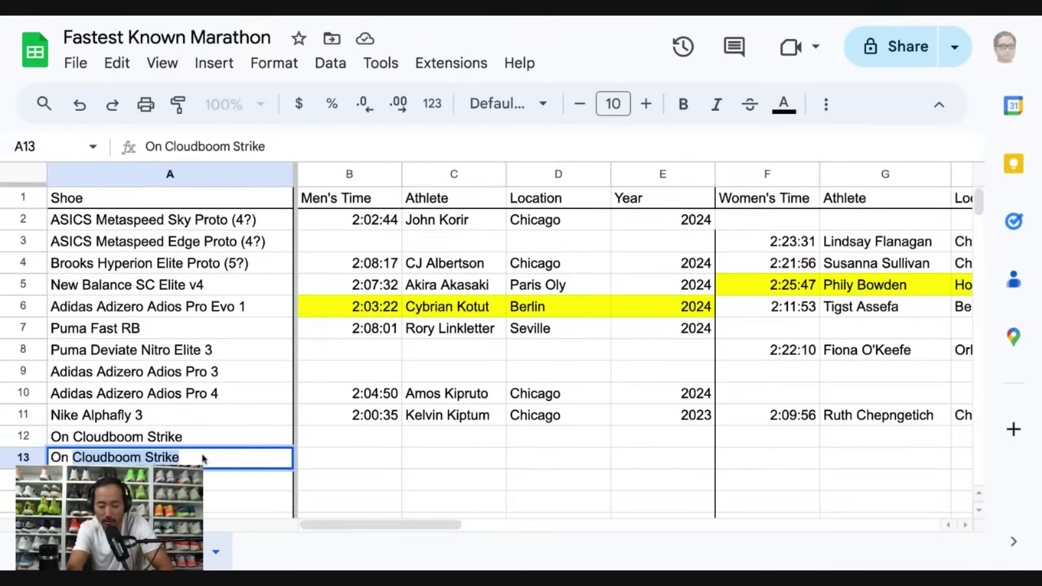
pyautogui.write('boom Strike LS')
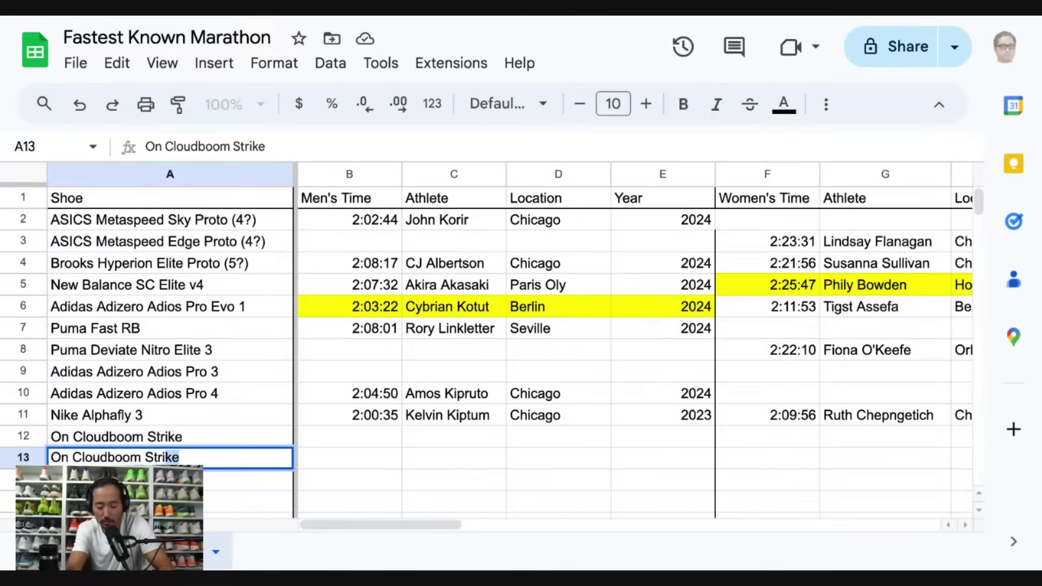
pyautogui.press('Return')
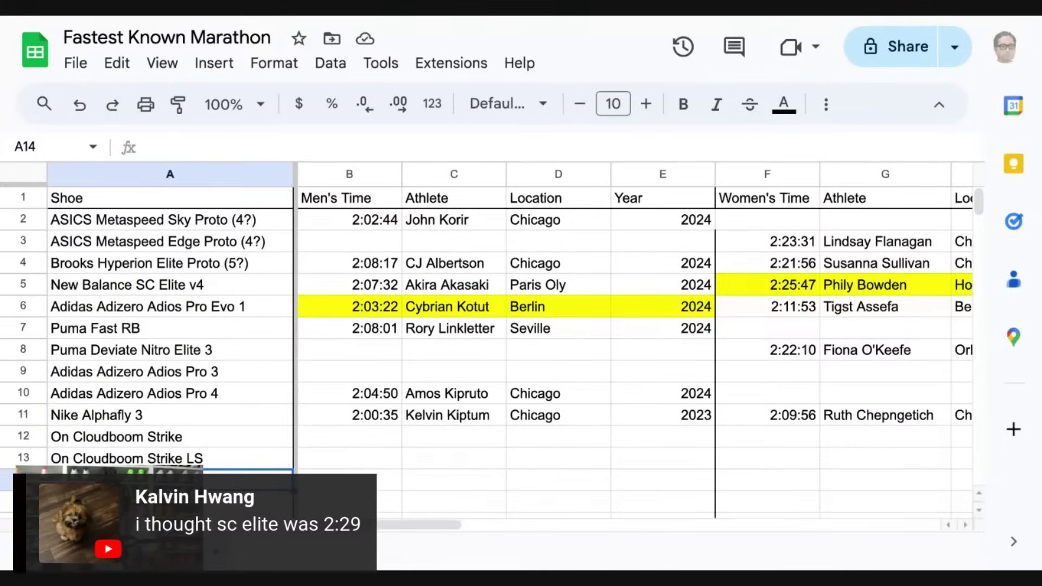
pyautogui.click(772, 290)
pyautogui.write('2:29:')
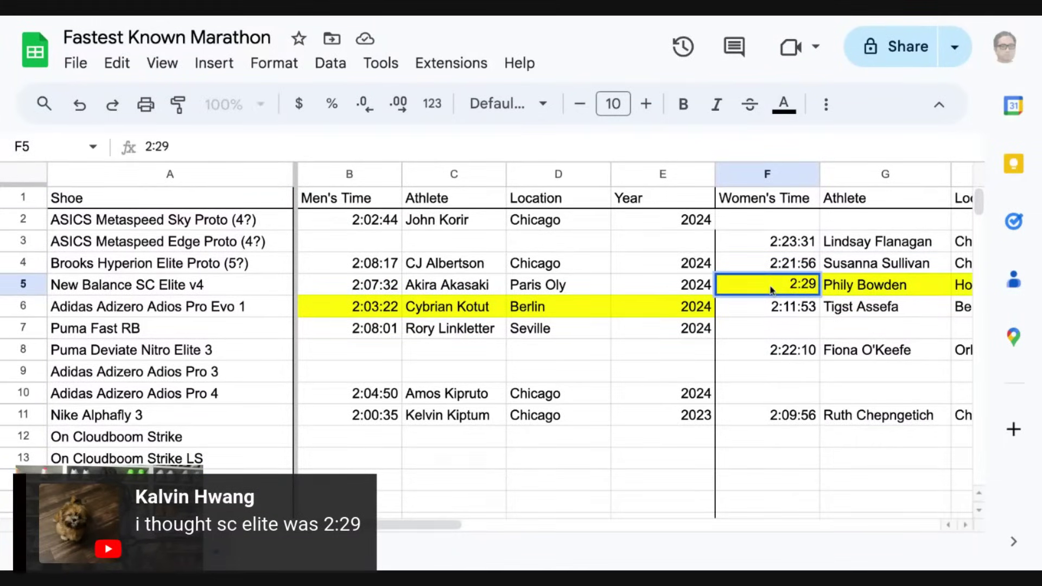
pyautogui.click(755, 442)
pyautogui.write('2')
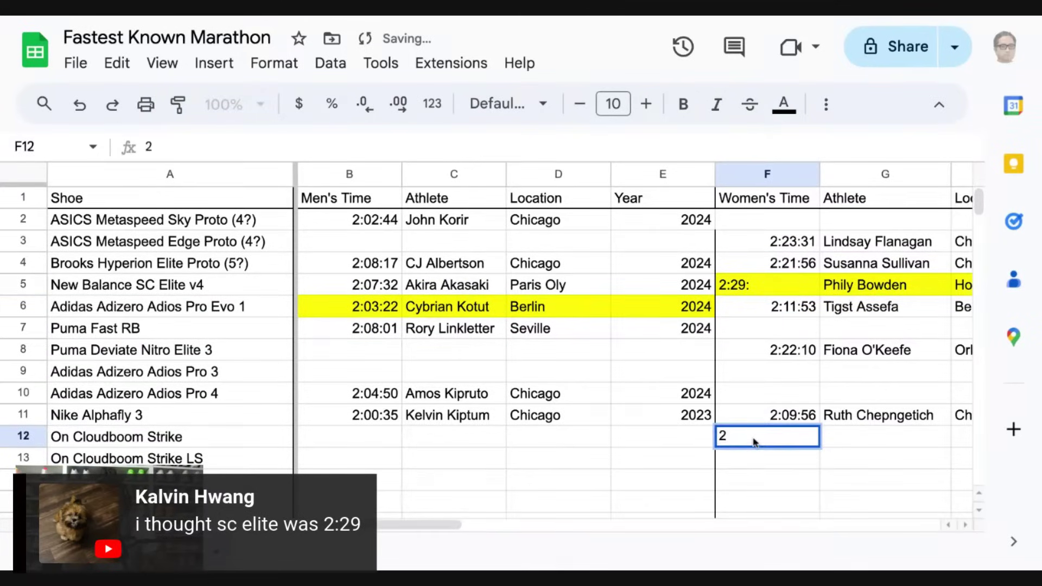
pyautogui.press('BackSpace')
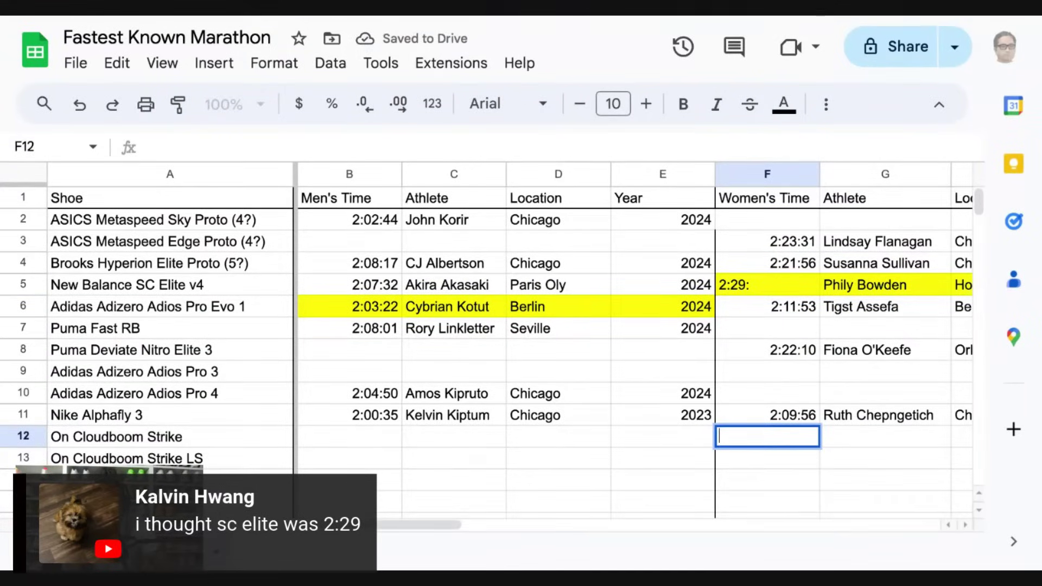
pyautogui.click(759, 414)
pyautogui.hotkey('ctrl', 'z')
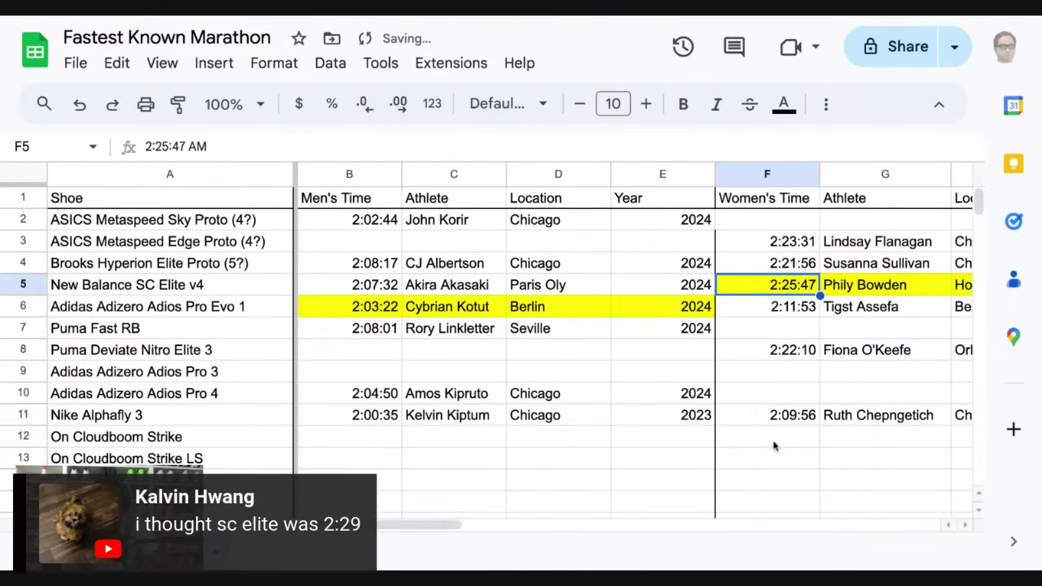
# Copy the women's time from the New Balance SC Elite v4 row into the On Cloudboom Strike row.
pyautogui.hotkey('ctrl', 'c')
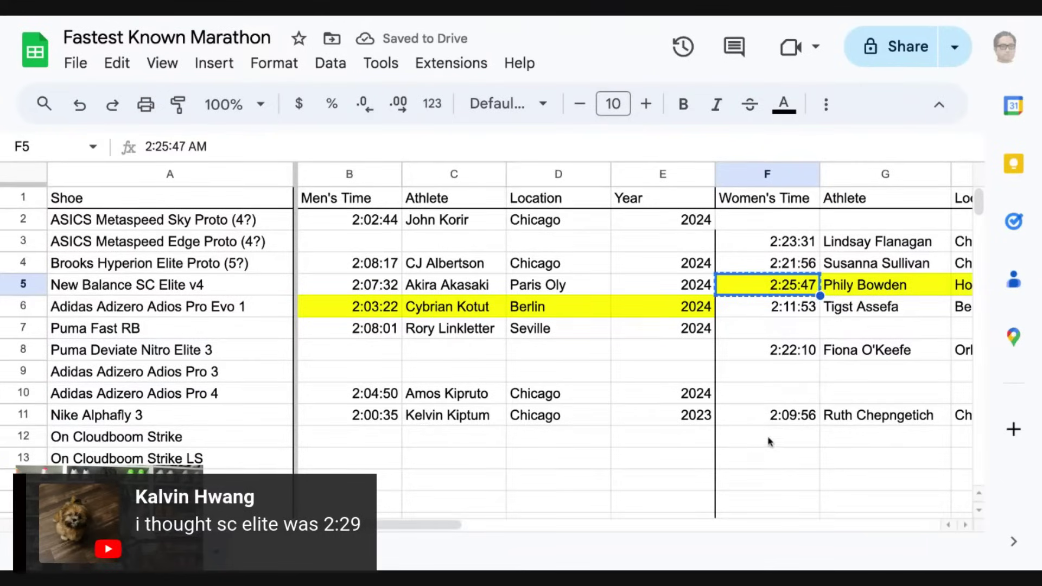
pyautogui.click(767, 443)
pyautogui.hotkey('ctrl', 'v')
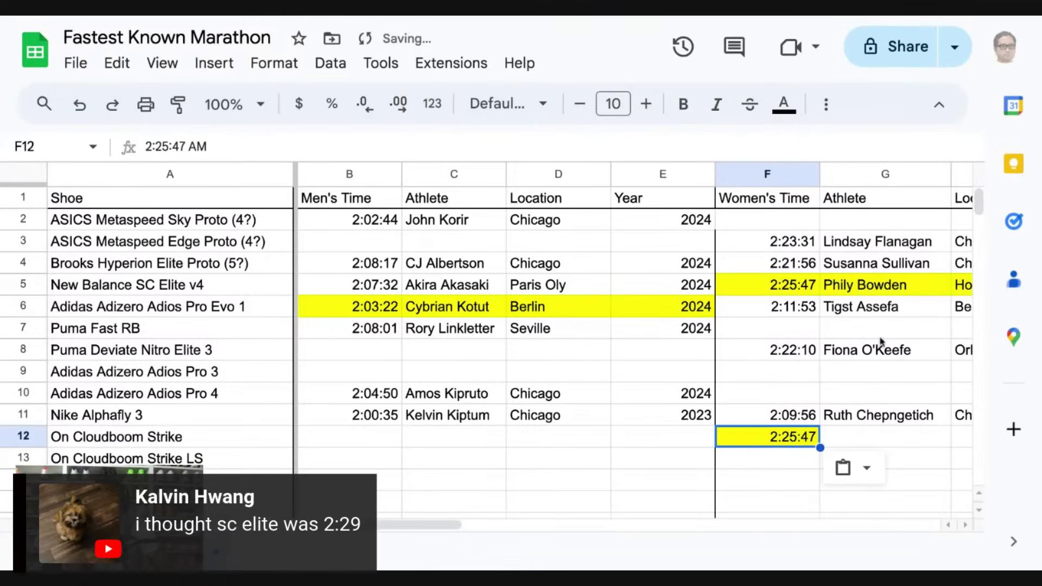
# Complete the On Cloudboom Strike women's record with the New Balance row's athlete, location Berlin and year 2024.
pyautogui.click(845, 445)
pyautogui.write('Phily Bowden')
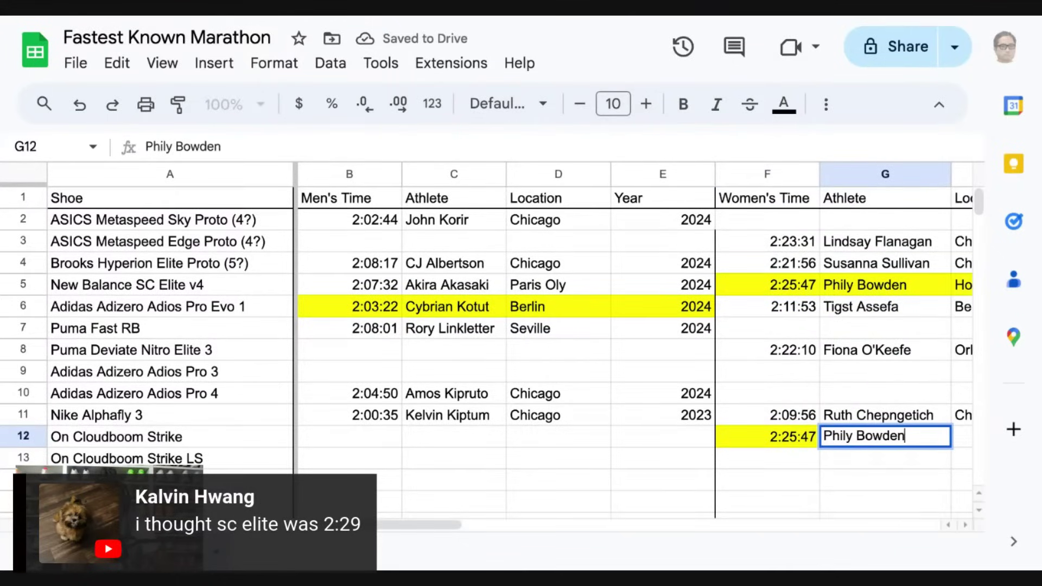
pyautogui.press('Tab')
pyautogui.write('Berlin')
pyautogui.press('Tab')
pyautogui.write('2024')
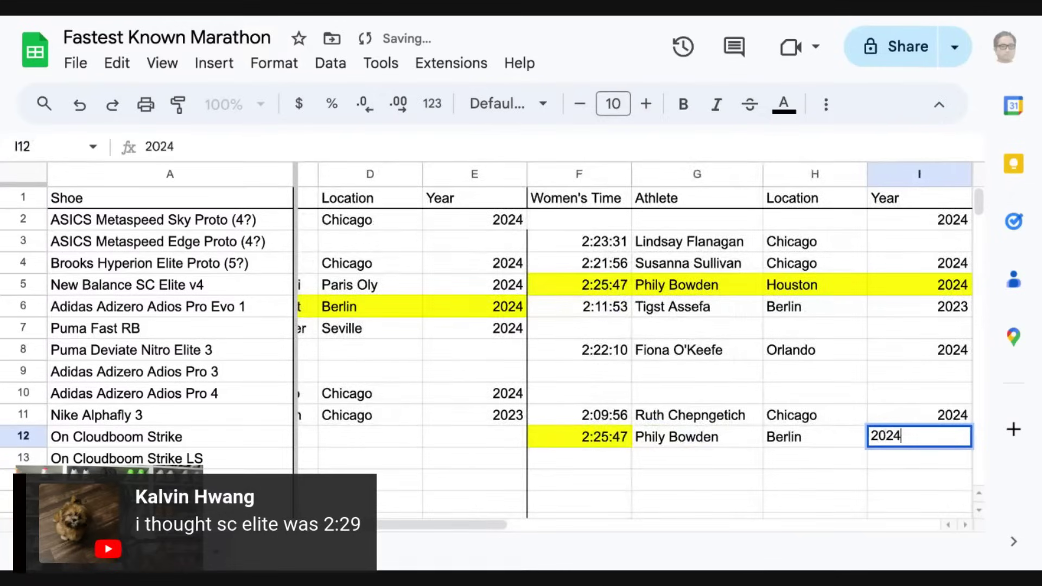
# Set the women's time for New Balance SC Elite v4 to 2:29:14.
pyautogui.click(613, 293)
pyautogui.write('2:29')
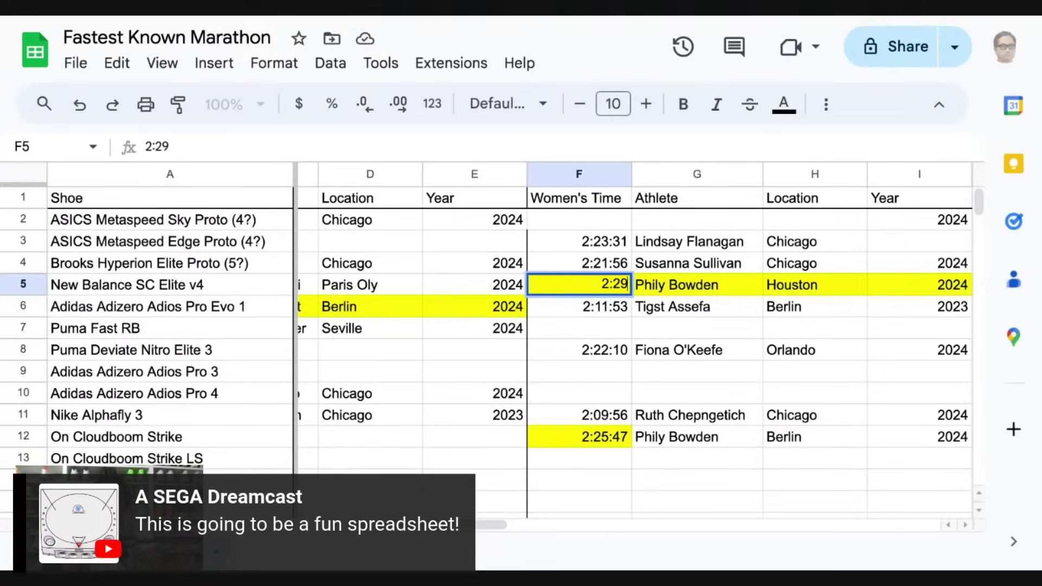
pyautogui.write(':14')
pyautogui.press('Return')
# Remove the yellow fill from the women's record cells in the New Balance SC Elite v4 row.
pyautogui.click(615, 293)
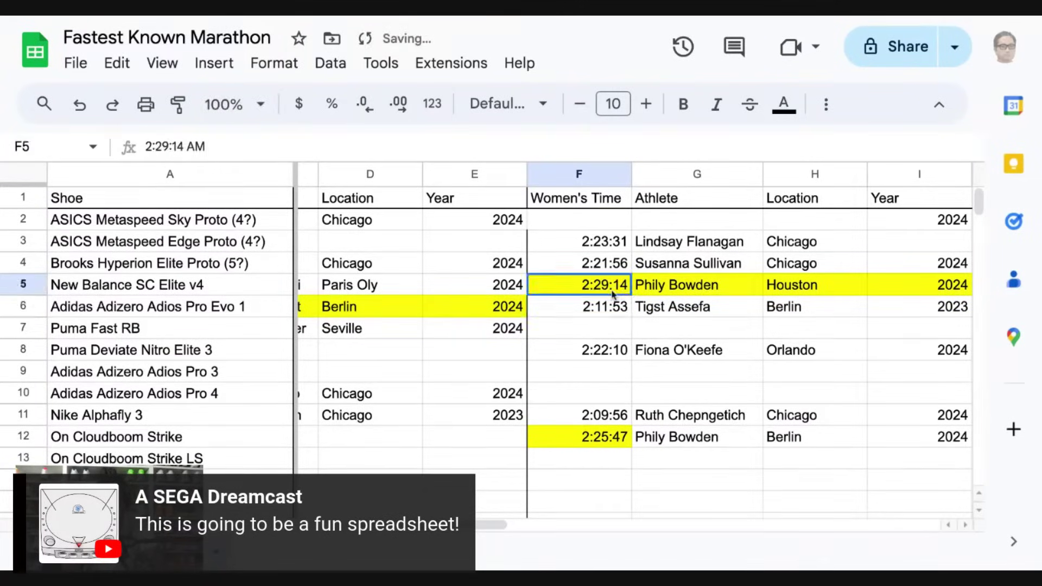
pyautogui.keyDown('shift'); pyautogui.click(897, 288); pyautogui.keyUp('shift')
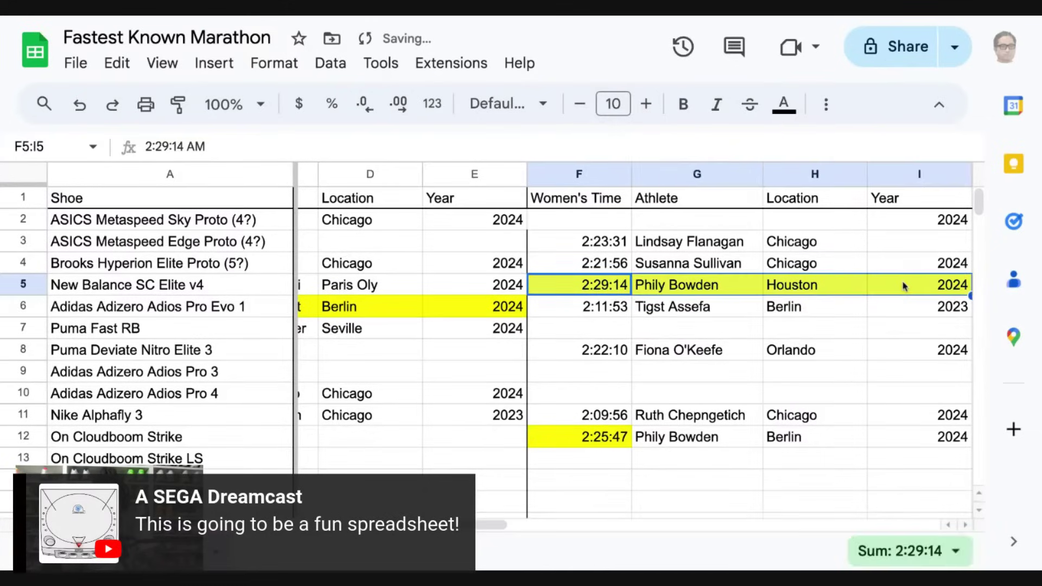
pyautogui.click(825, 105)
pyautogui.click(348, 147)
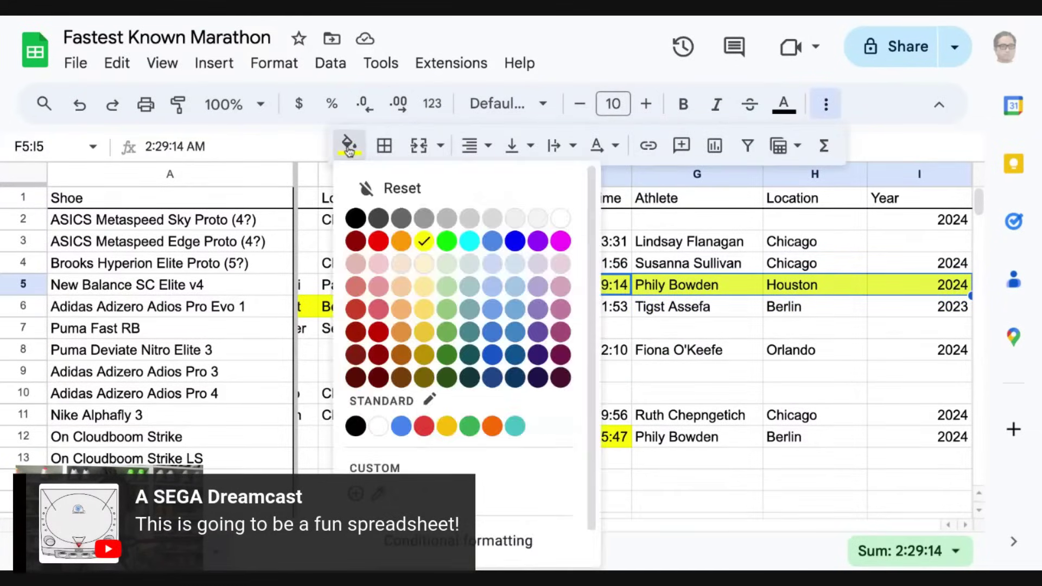
pyautogui.click(437, 194)
pyautogui.click(756, 360)
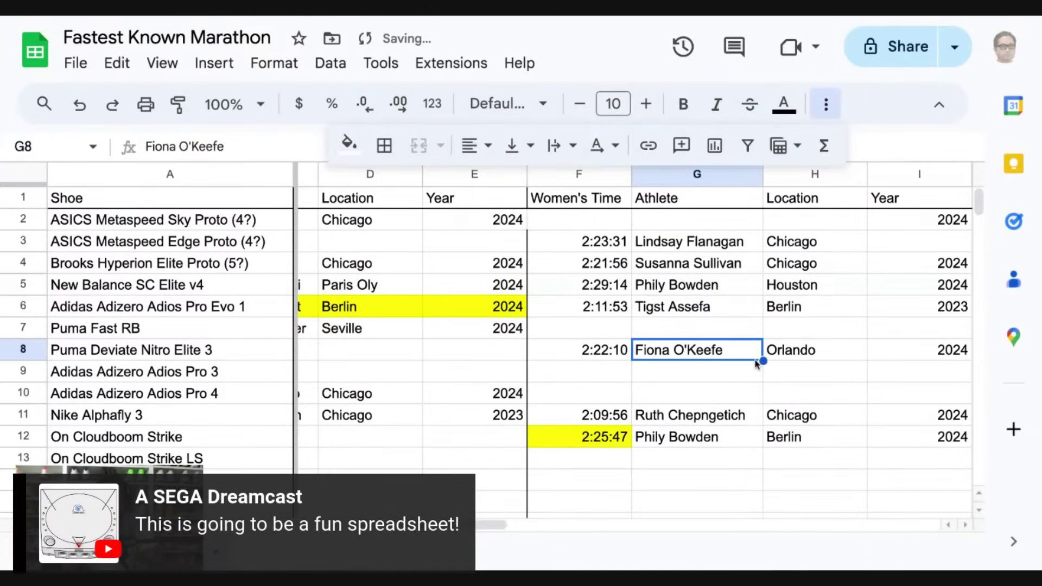
# Fill the women's athlete, location and year cells of the On Cloudboom Strike row with yellow.
pyautogui.click(690, 437)
pyautogui.keyDown('shift'); pyautogui.click(905, 436); pyautogui.keyUp('shift')
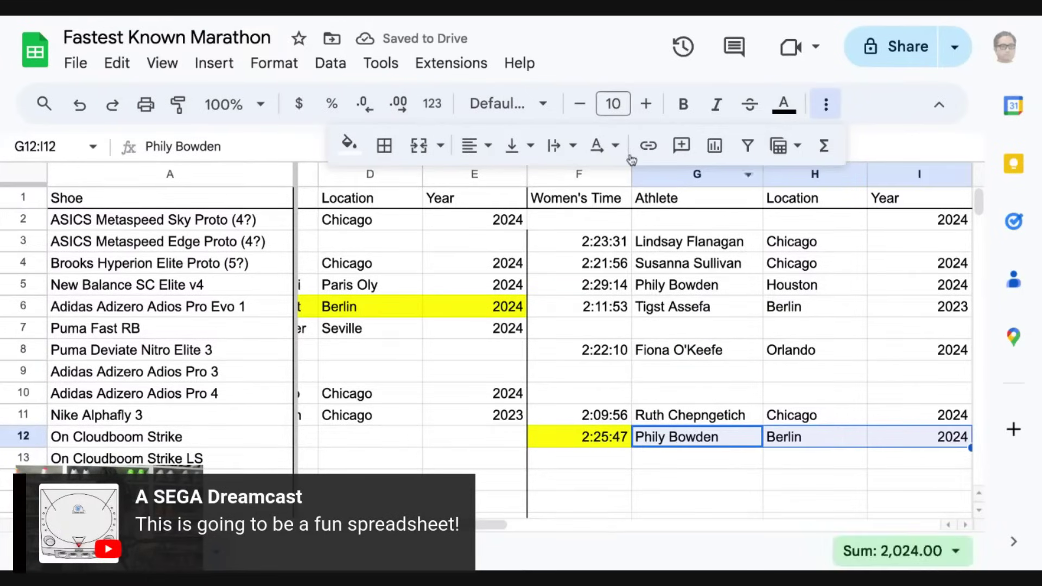
pyautogui.click(348, 146)
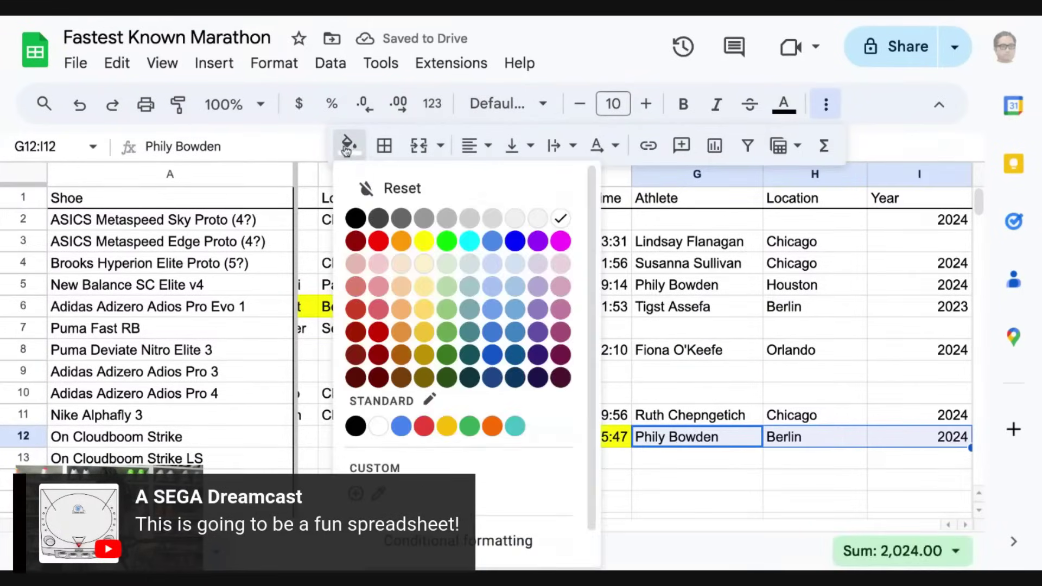
pyautogui.click(424, 242)
pyautogui.click(788, 333)
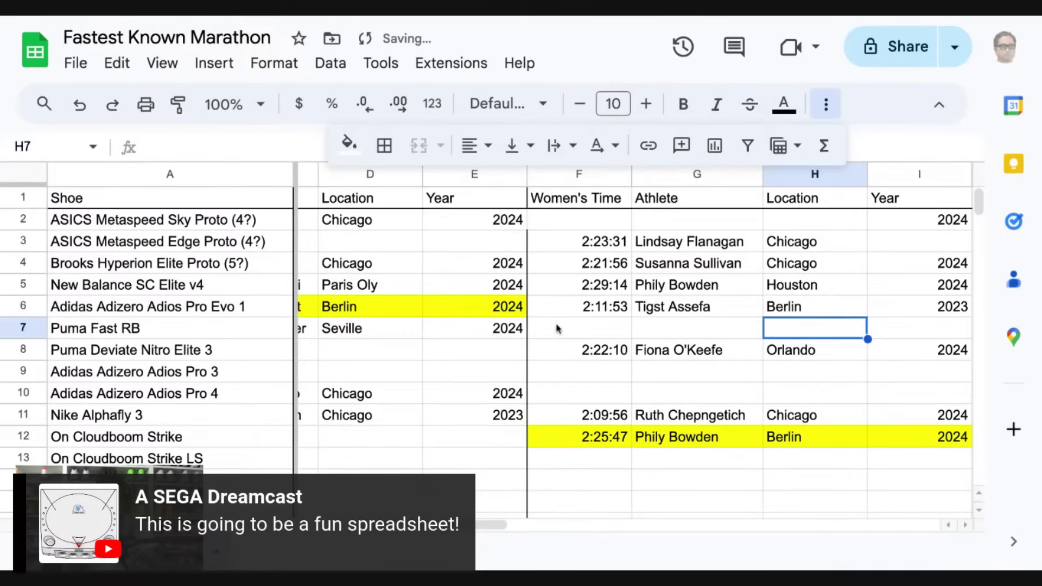
pyautogui.hscroll(-3, 556, 329)
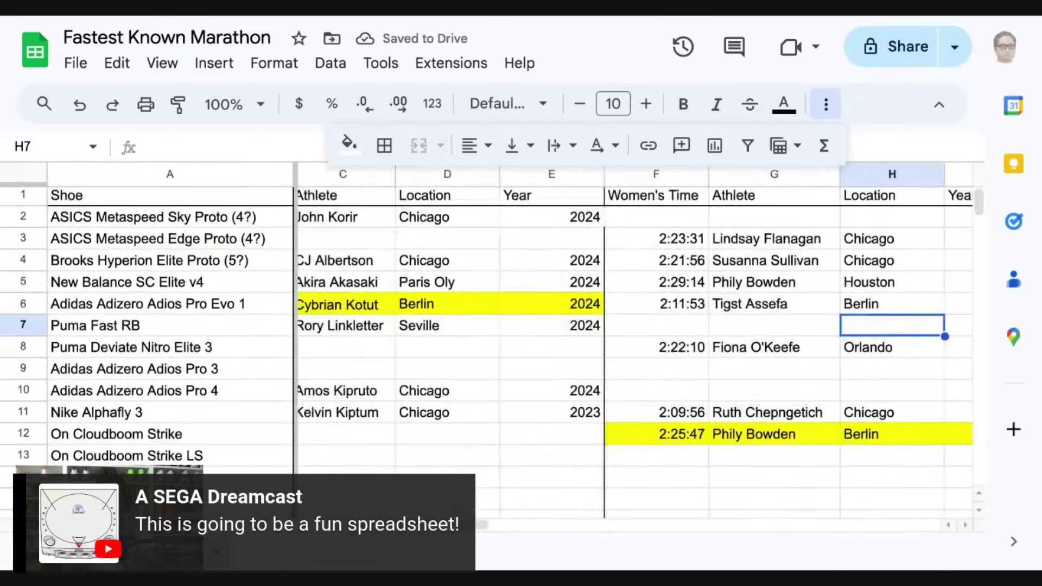
pyautogui.hscroll(-3, 445, 300)
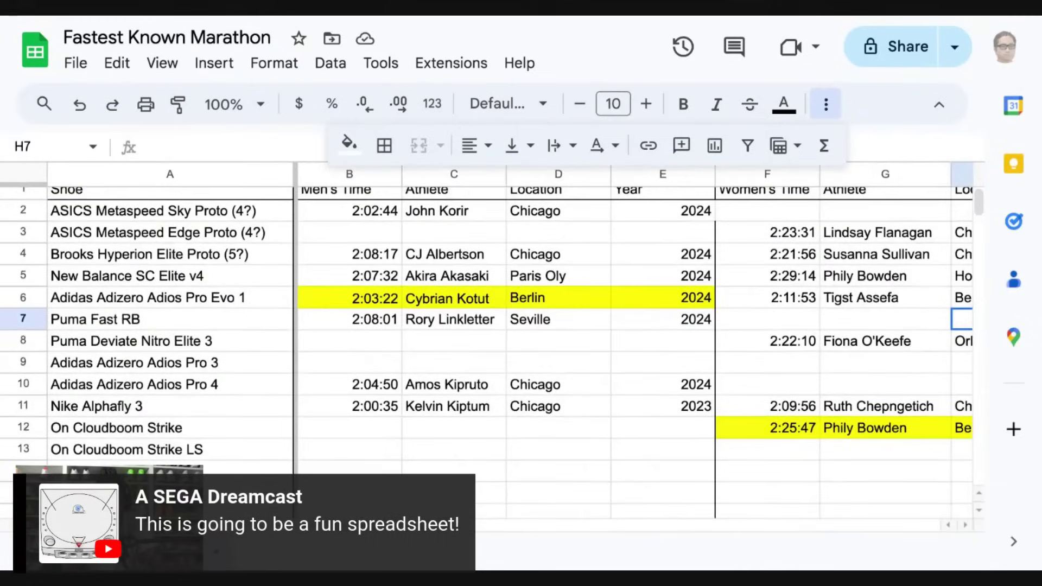
pyautogui.click(380, 297)
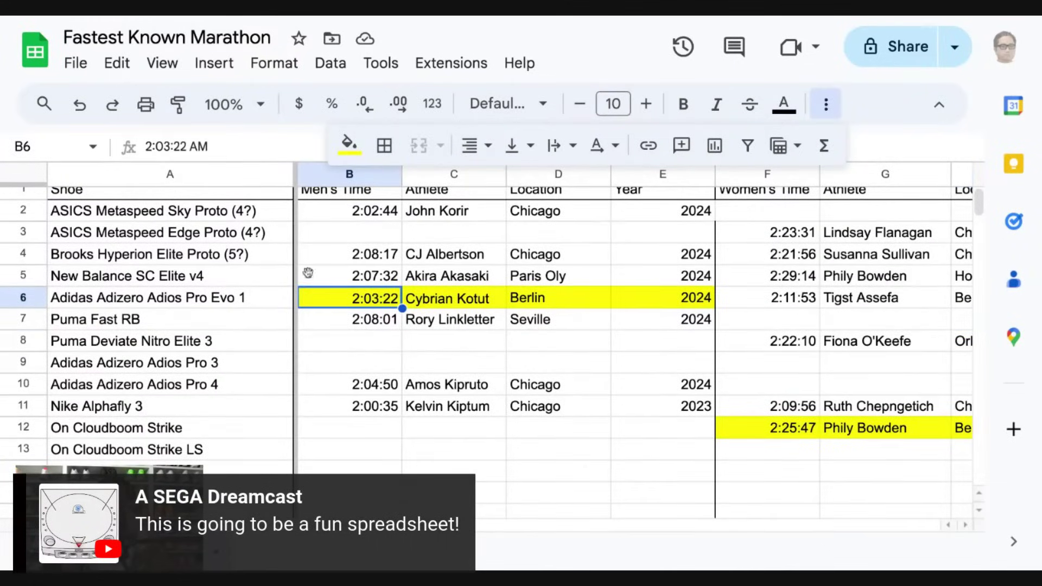
pyautogui.click(218, 260)
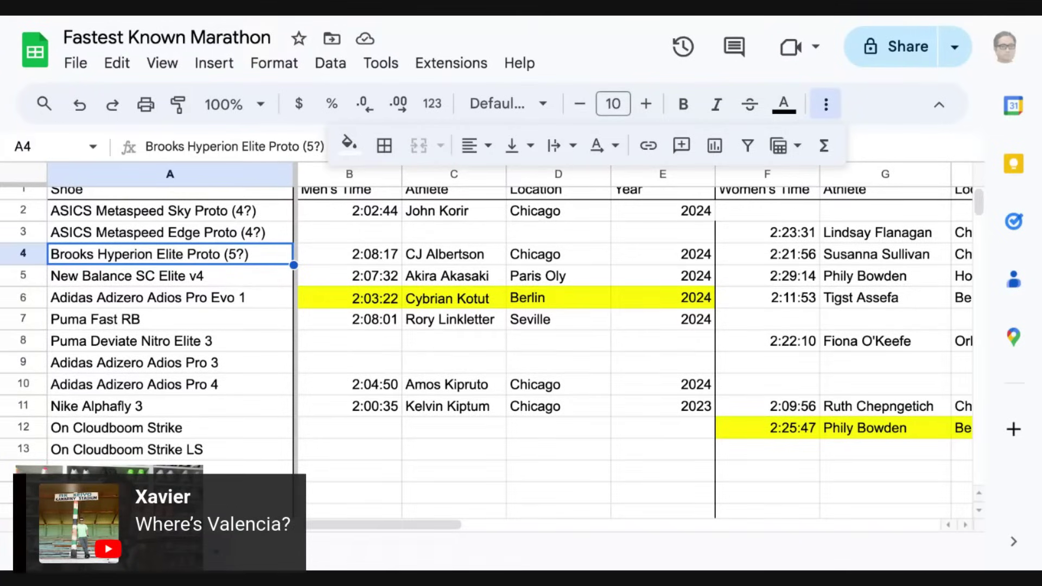
# Examine the men's and women's records in the Puma Fast RB and Puma Deviate Nitro Elite 3 rows.
pyautogui.click(385, 326)
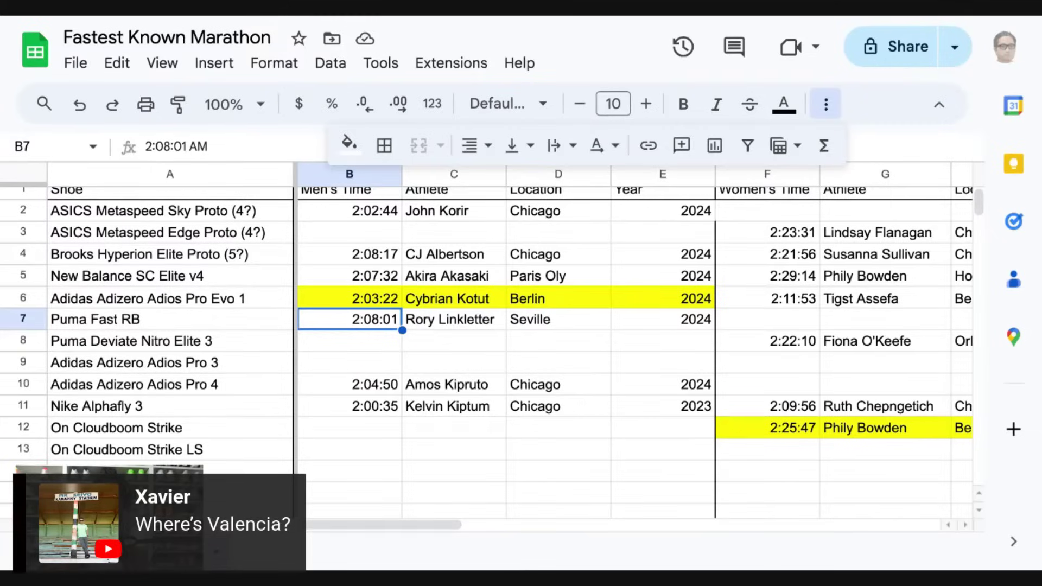
pyautogui.press('Right')
pyautogui.press('Right')
pyautogui.press('Right')
pyautogui.press('Right')
pyautogui.press('Left')
pyautogui.press('Left')
pyautogui.press('Left')
pyautogui.press('Left')
pyautogui.press('Down')
pyautogui.press('Right')
pyautogui.press('Right')
pyautogui.press('Right')
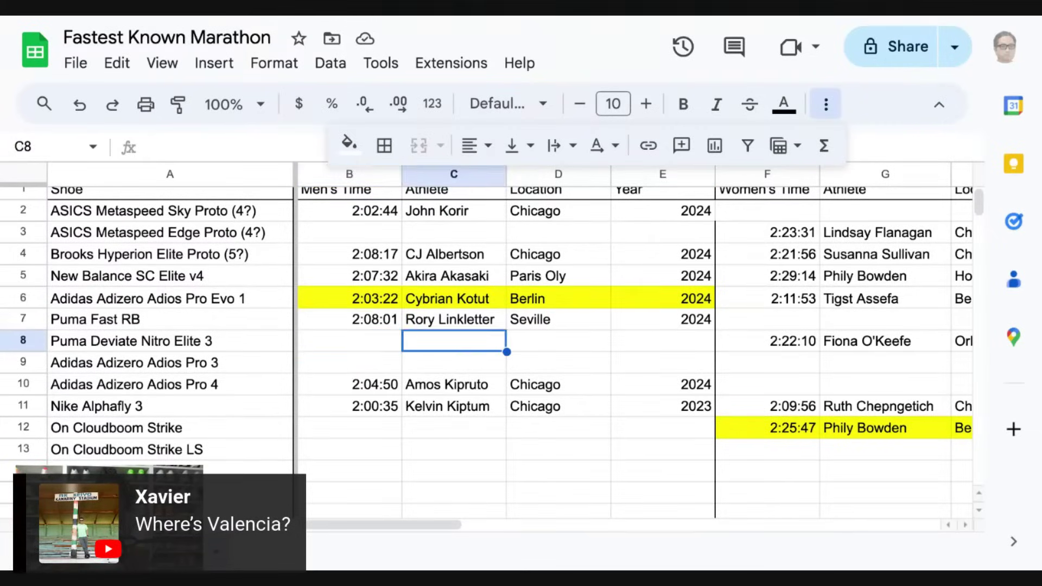
pyautogui.press('Up')
pyautogui.press('Down')
pyautogui.press('Right')
pyautogui.press('Right')
pyautogui.press('Right')
pyautogui.press('Left')
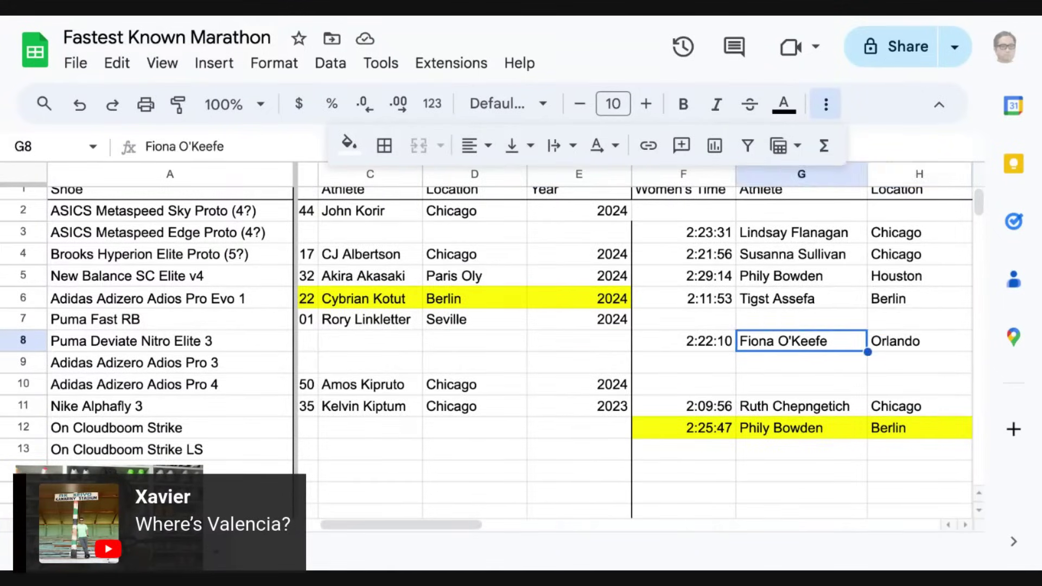
pyautogui.press('Left')
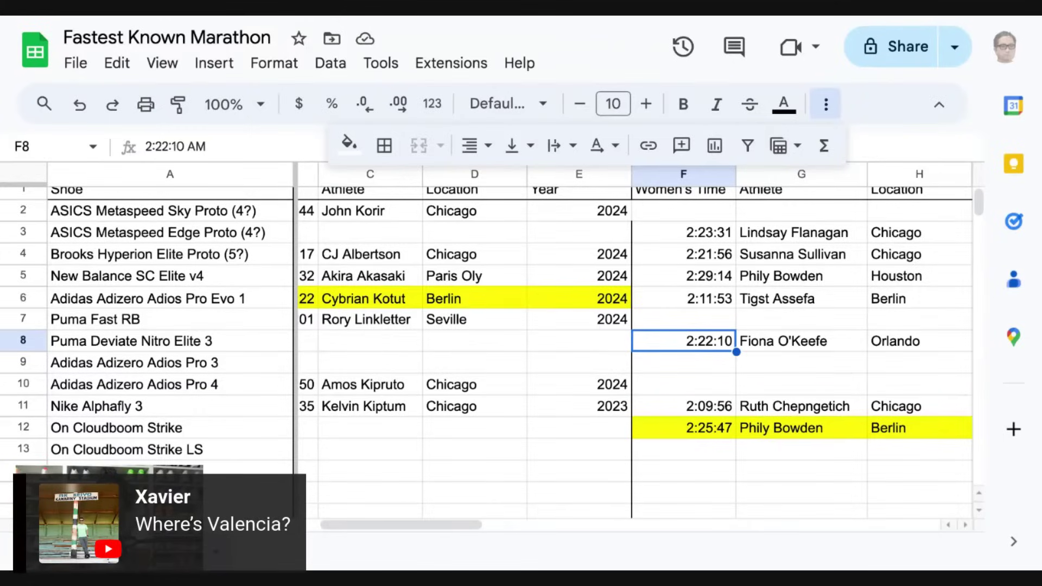
pyautogui.press('Left')
pyautogui.press('Left')
pyautogui.press('Left')
pyautogui.press('Left')
pyautogui.press('Left')
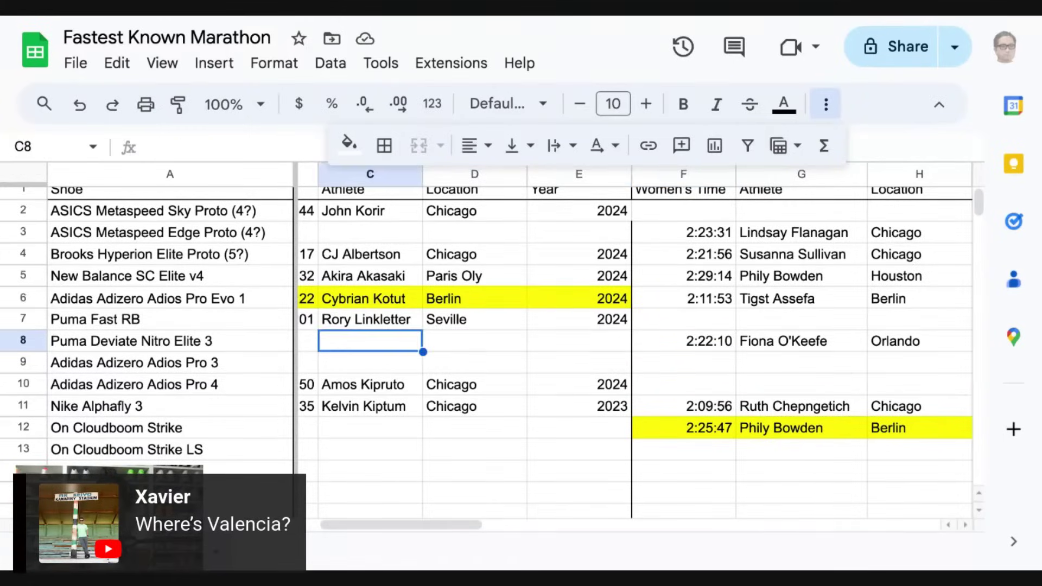
pyautogui.press('Right')
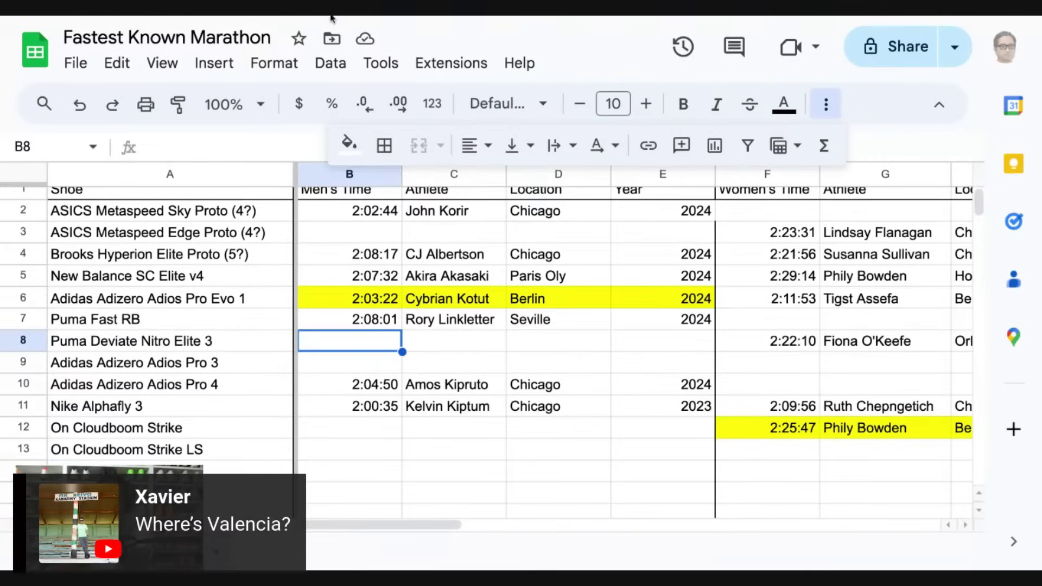
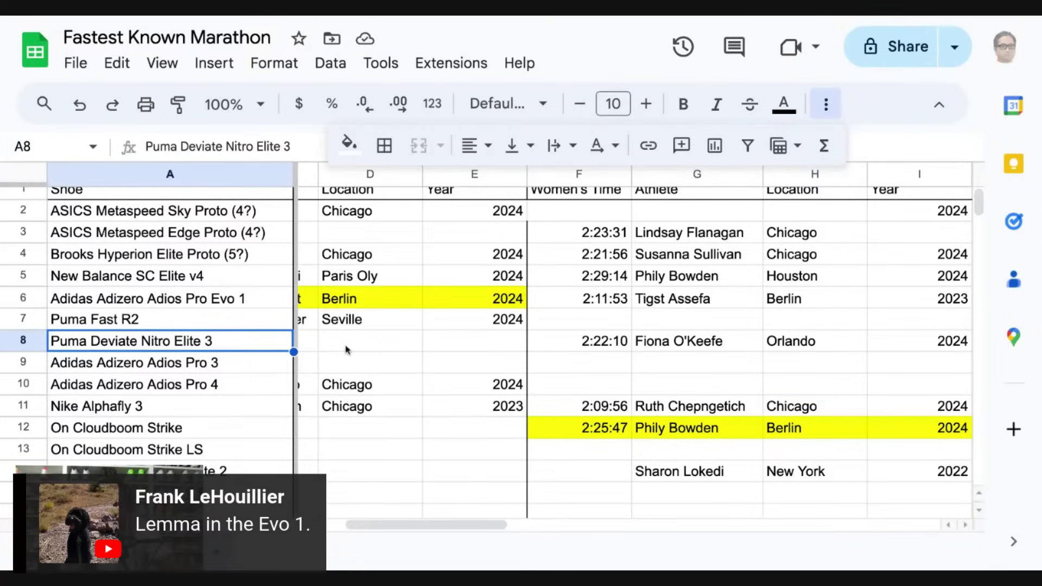
# Replace the men's record for Adidas Adizero Adios Pro Evo 1 with 2:01:48, Sisay Lemma, Valencia, 2023.
pyautogui.hscroll(-5, 346, 350)
pyautogui.scroll(1, 348, 351)
pyautogui.hscroll(-1, 347, 350)
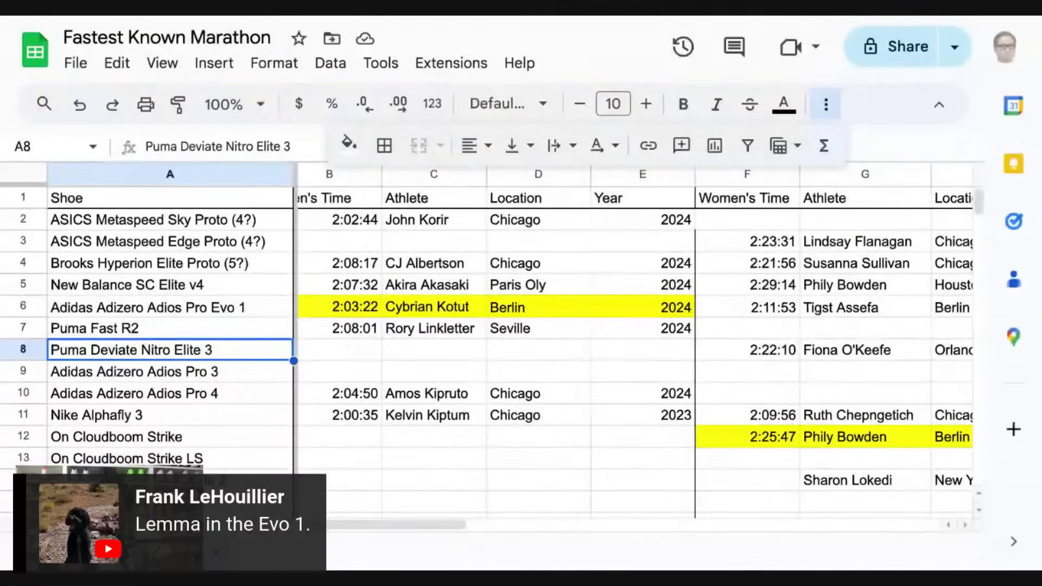
pyautogui.click(358, 306)
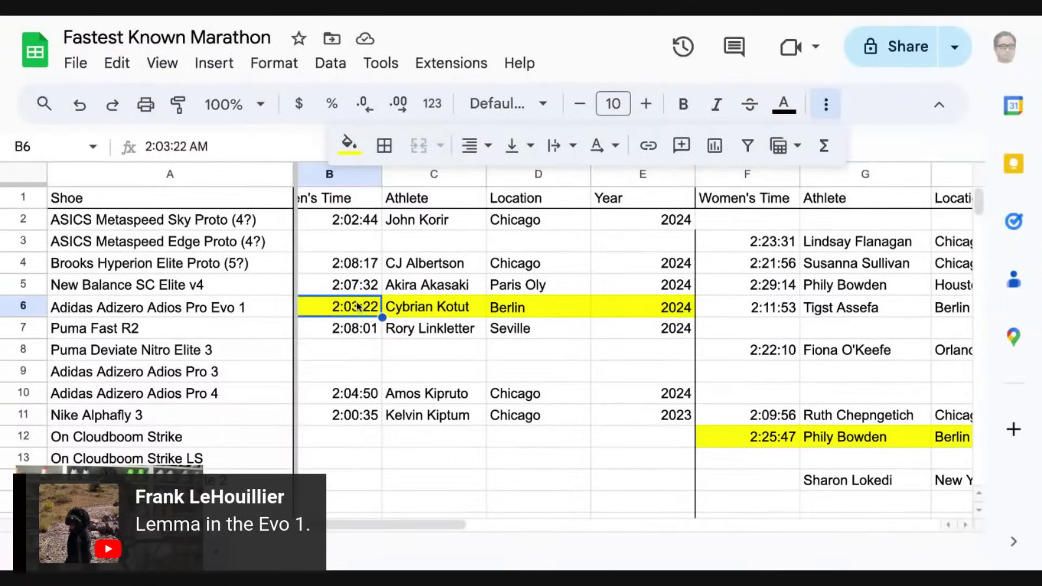
pyautogui.write('2:01')
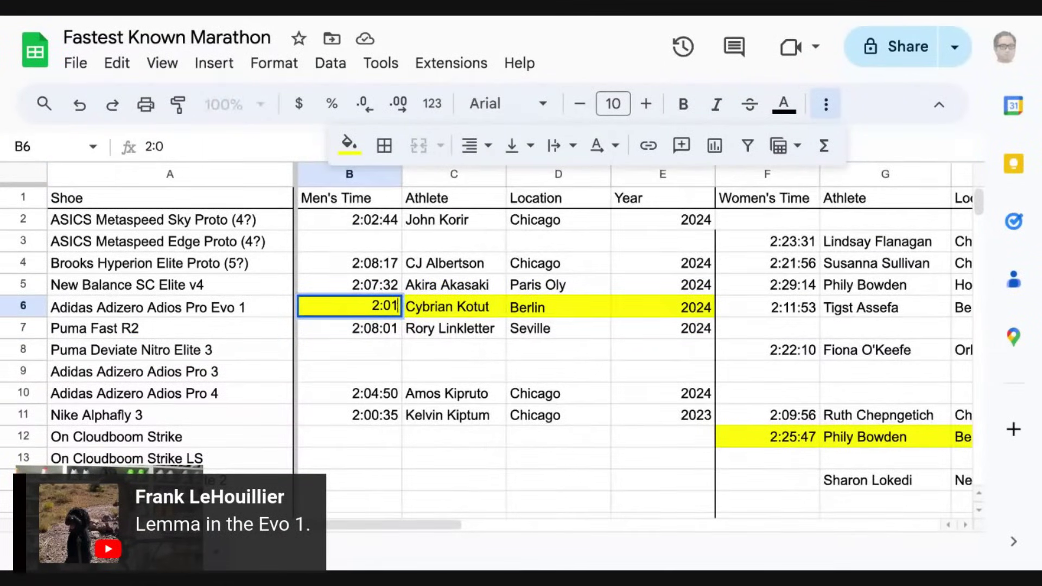
pyautogui.write(':48')
pyautogui.press('Tab')
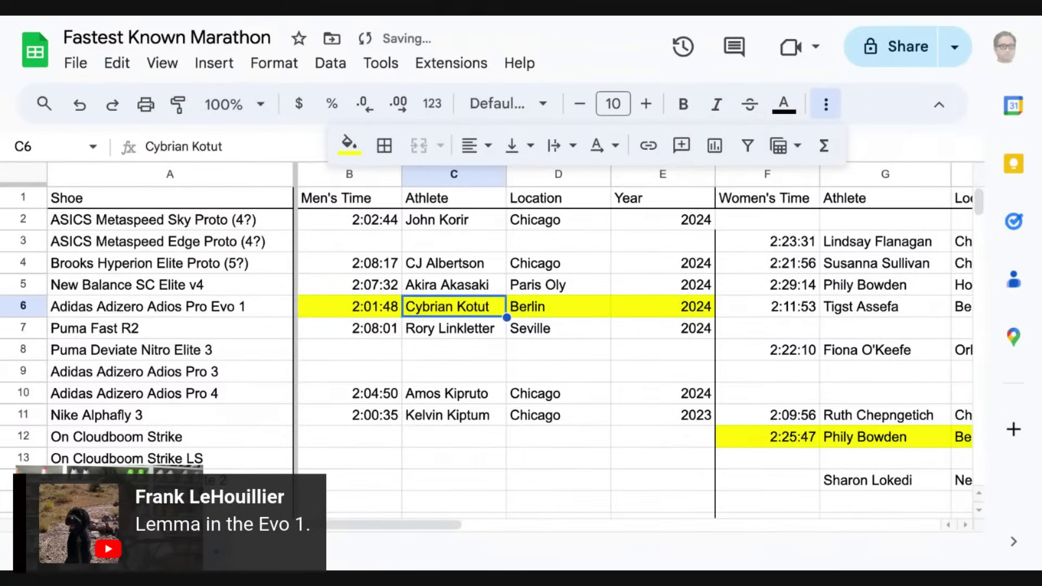
pyautogui.write('Sisay Lemma')
pyautogui.press('Tab')
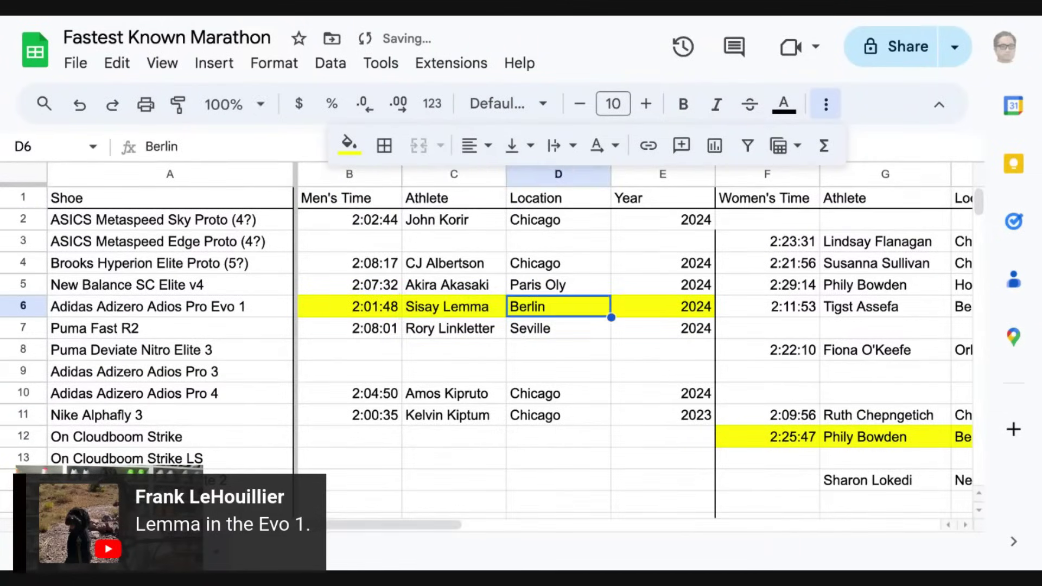
pyautogui.write('Valencia')
pyautogui.press('Tab')
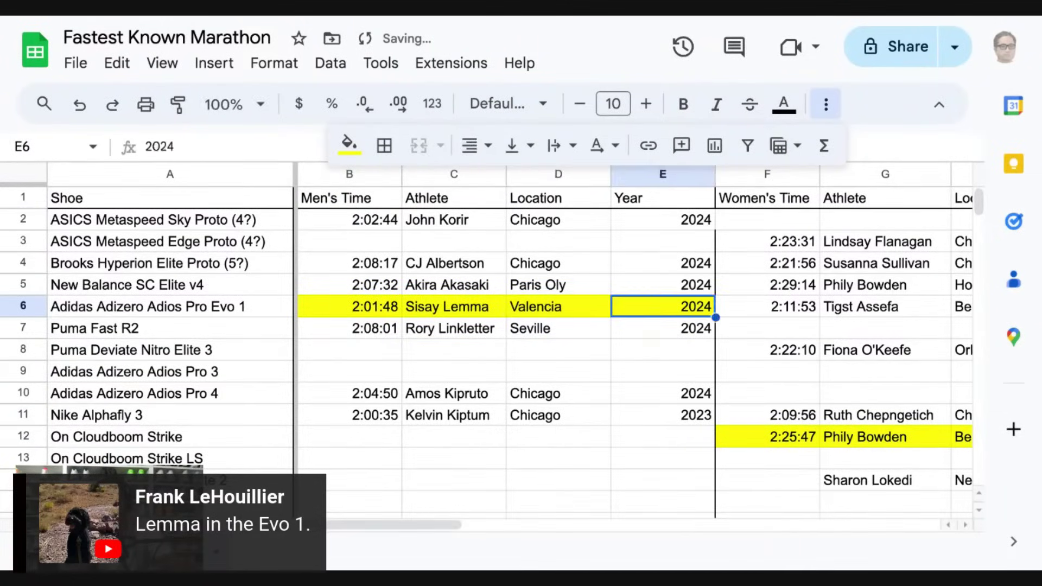
pyautogui.write('2023')
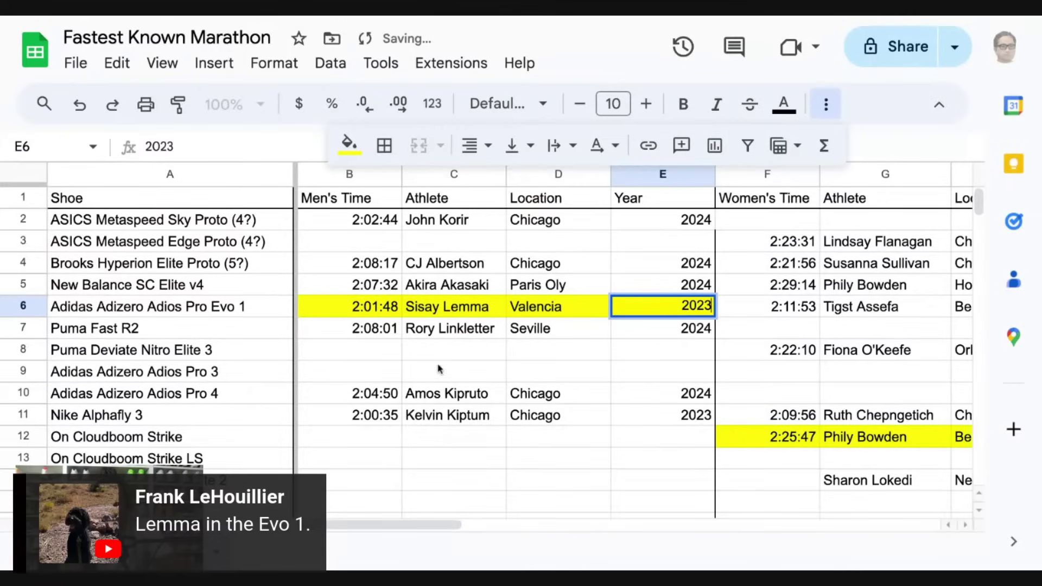
# Remove the yellow fill from the men's record cells in the Adidas Adizero Adios Pro Evo 1 row.
pyautogui.keyDown('shift'); pyautogui.click(353, 305); pyautogui.keyUp('shift')
pyautogui.click(349, 146)
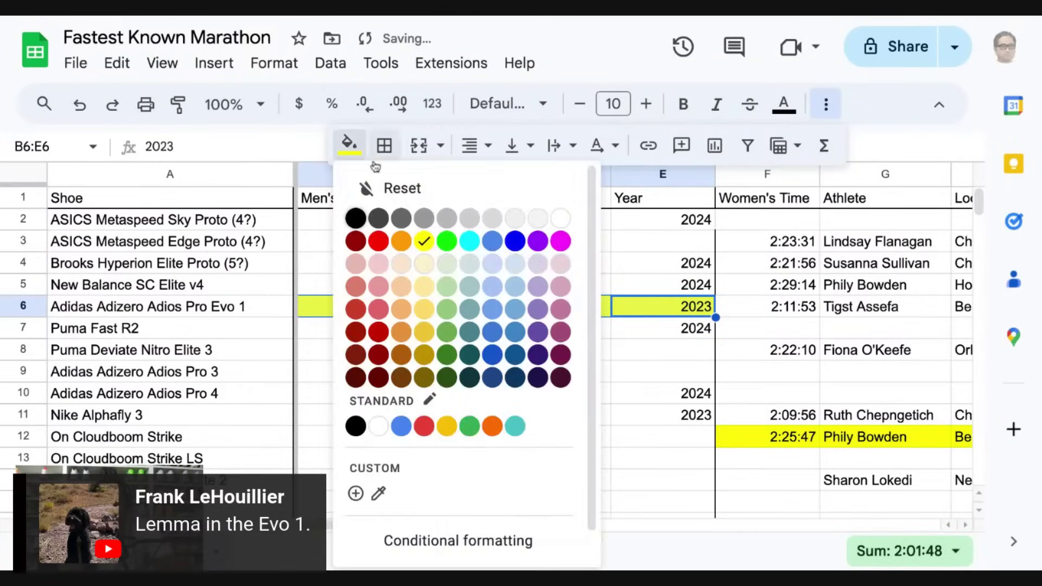
pyautogui.click(403, 188)
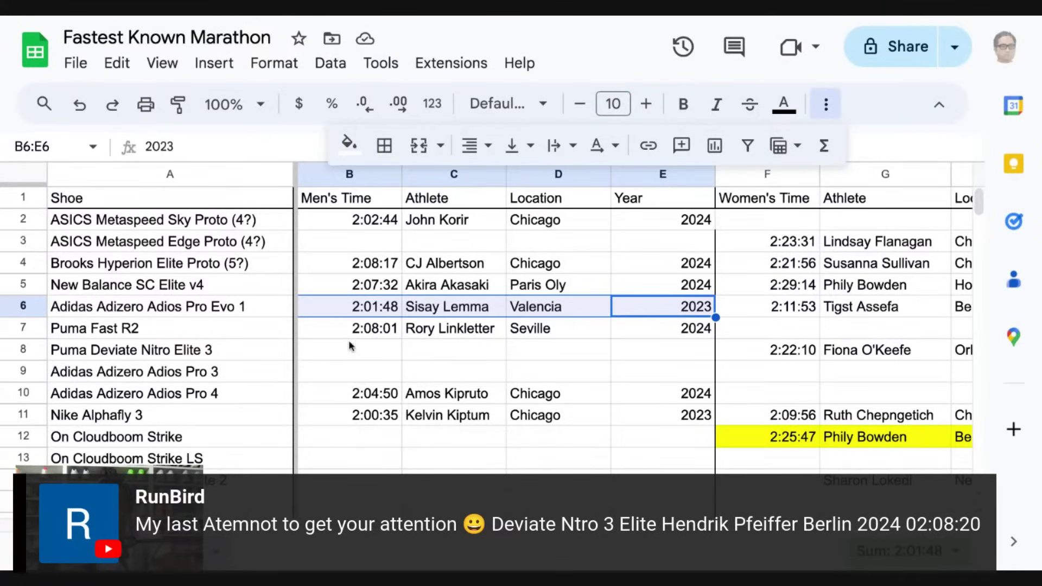
# Enter Hendrik Pfeiffer, Berlin and 2024 as the men's athlete, location and year for Puma Deviate Nitro Elite 3.
pyautogui.click(425, 356)
pyautogui.write('N')
pyautogui.press('BackSpace')
pyautogui.write('H')
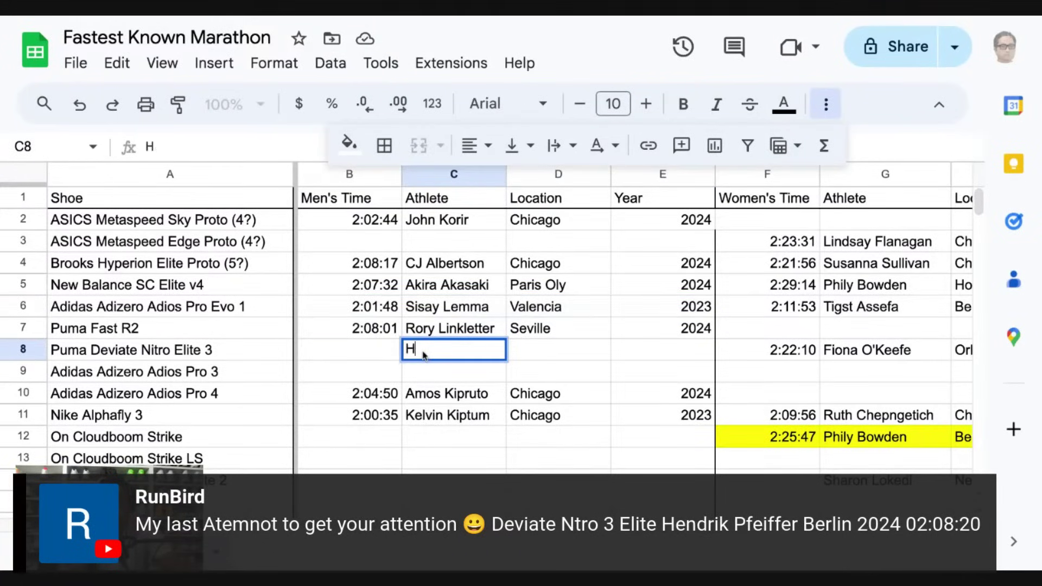
pyautogui.write('endrik Pfeiffer')
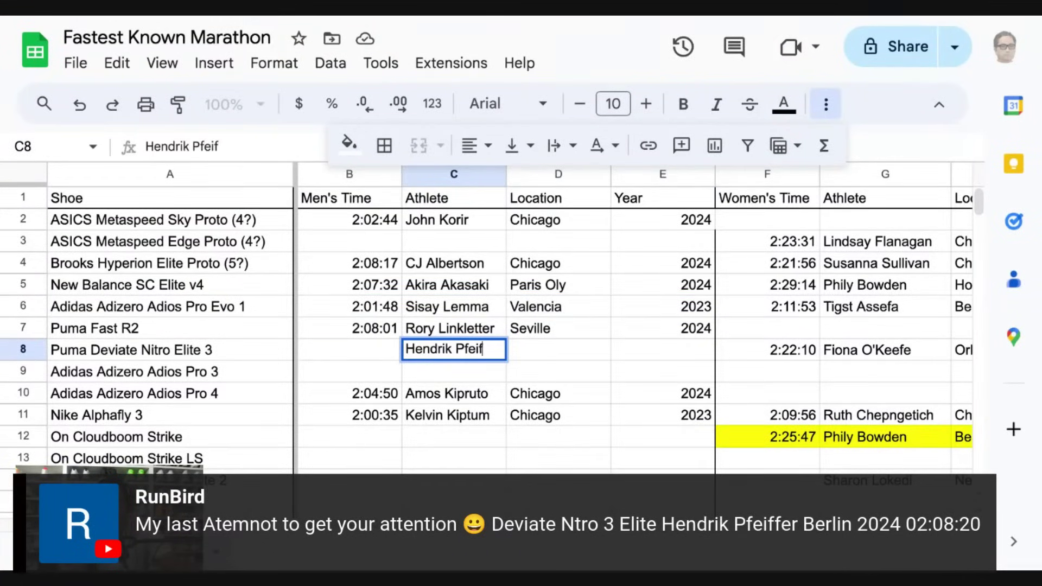
pyautogui.press('Tab')
pyautogui.write('Berlin')
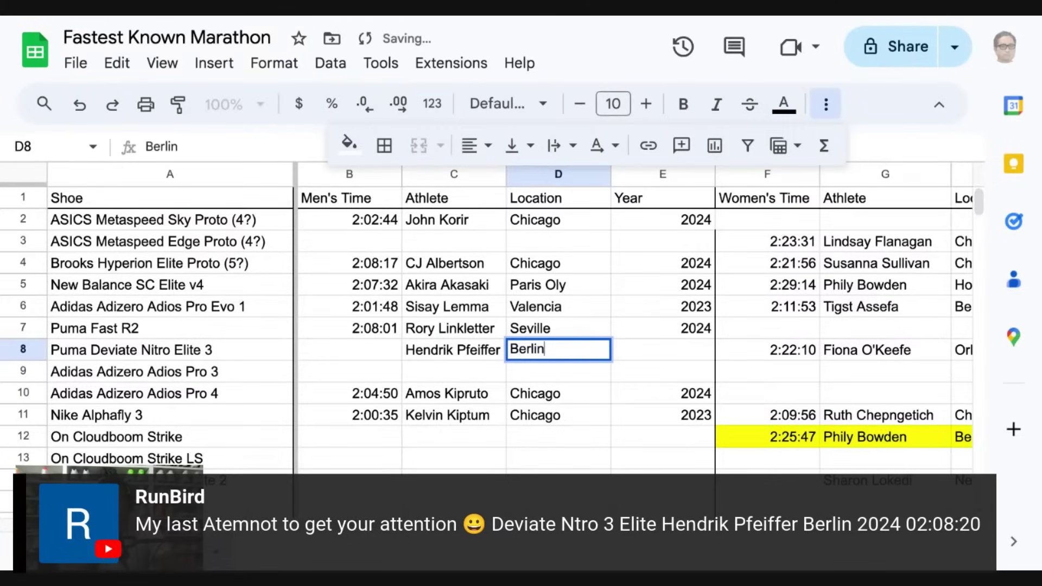
pyautogui.press('Tab')
pyautogui.write('2024')
# Set the men's time for Puma Deviate Nitro Elite 3 to 2:08:20.
pyautogui.press('Left')
pyautogui.press('Left')
pyautogui.press('Left')
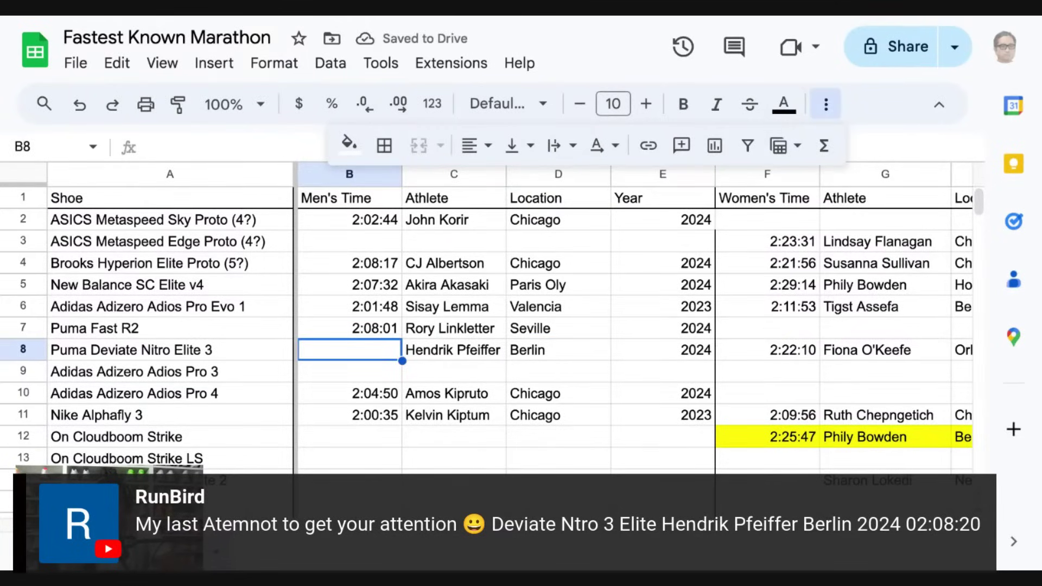
pyautogui.write('2:08:20')
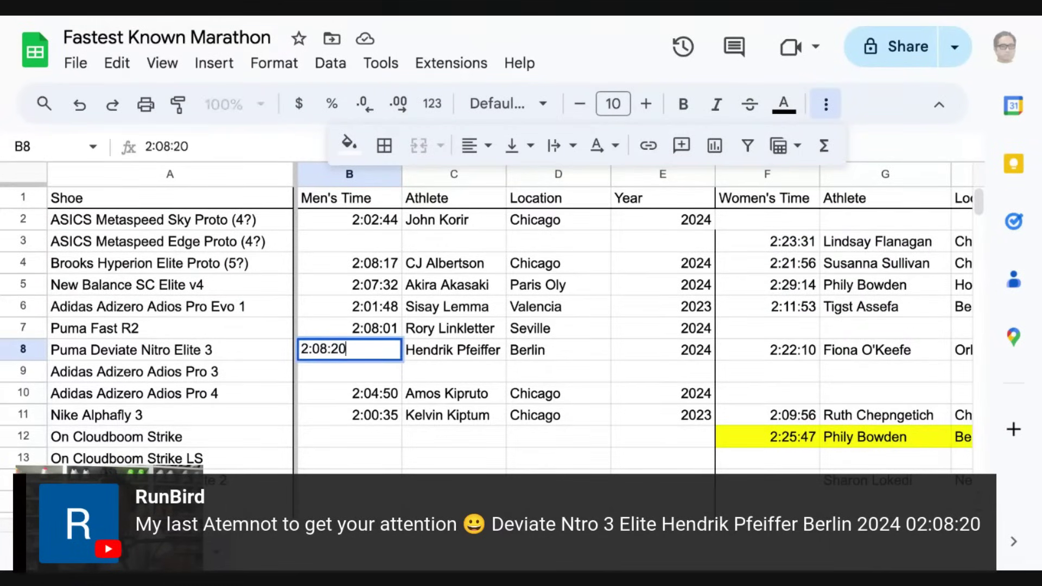
pyautogui.press('Return')
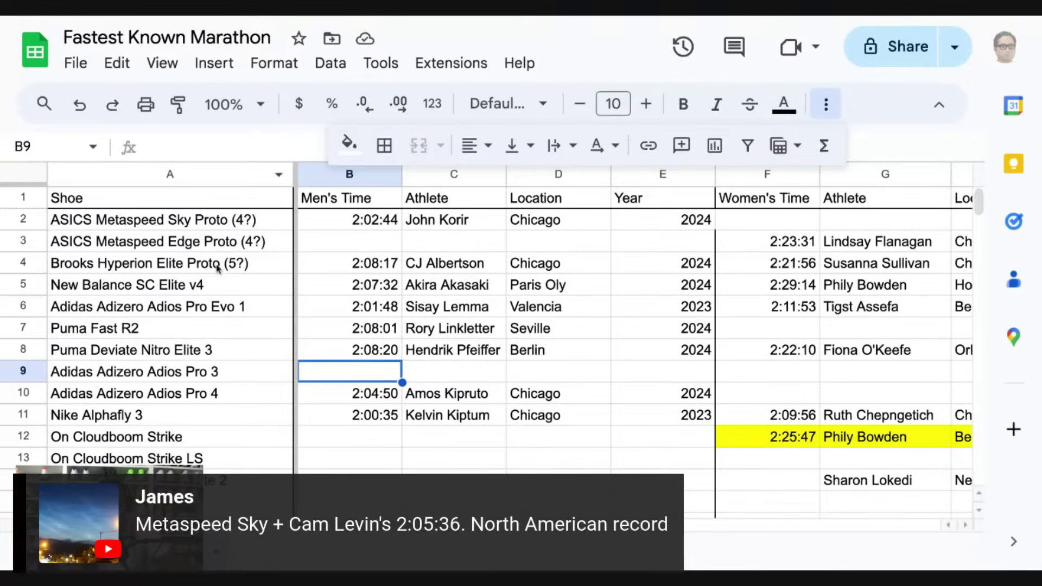
# Set the women's time for Under Armour Velociti Elite 2 to 2:23:23.
pyautogui.scroll(-2, 217, 278)
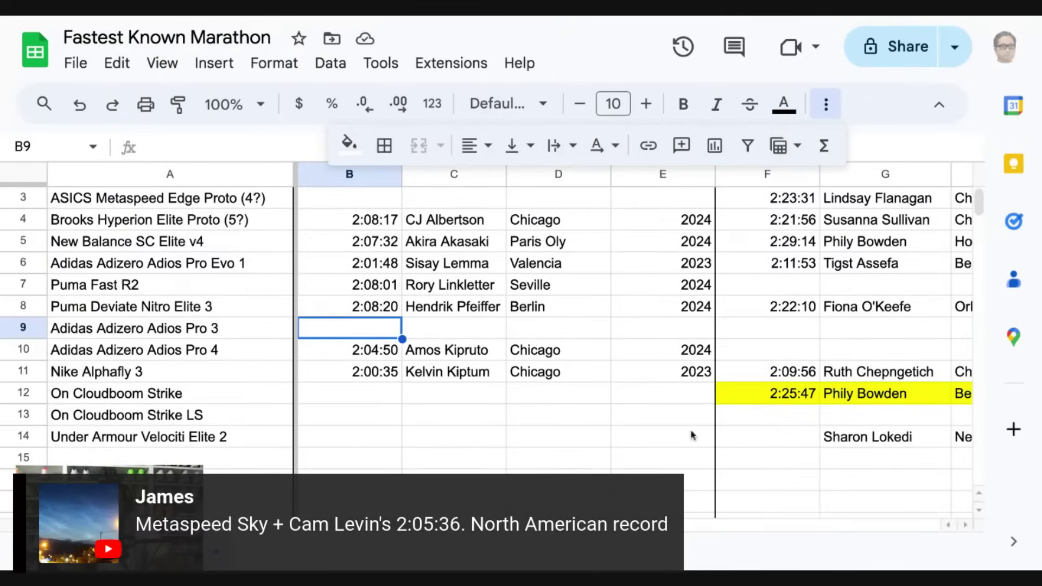
pyautogui.click(733, 437)
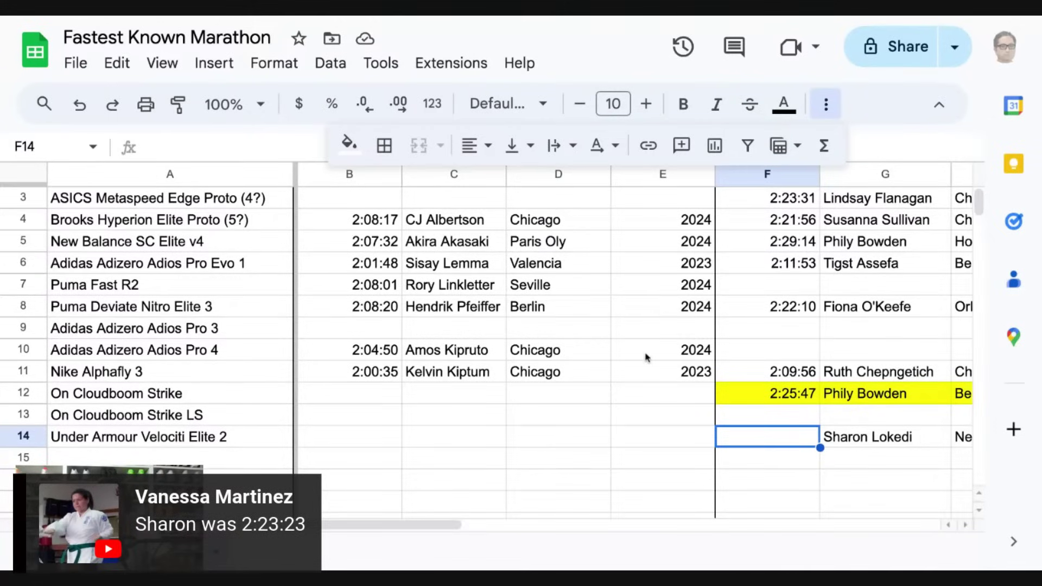
pyautogui.write('2:23:23')
pyautogui.press('Return')
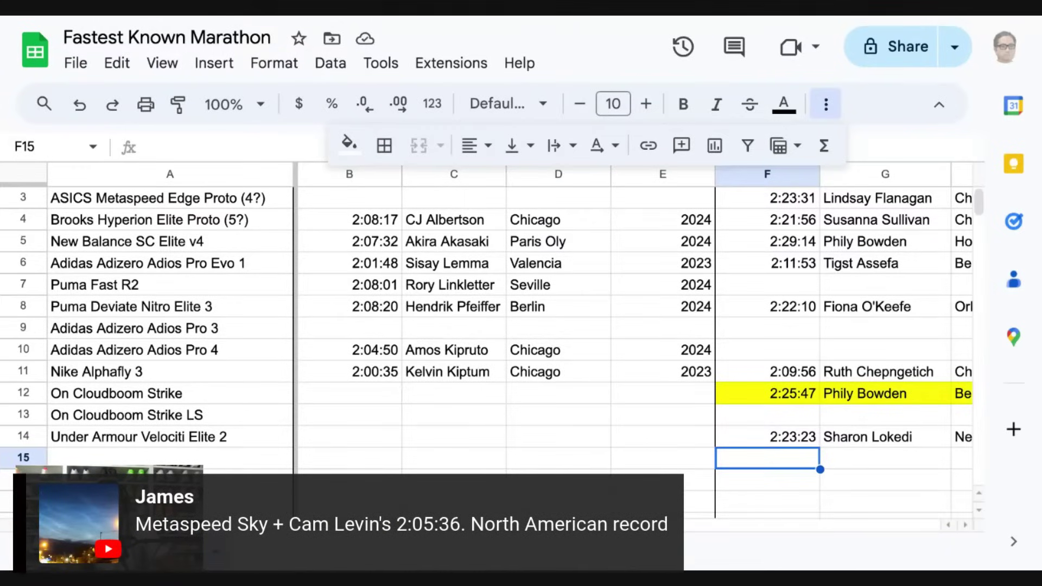
# Add the shoe ASICS Metaspeed Sky + in the first empty row below Under Armour Velociti Elite 2.
pyautogui.click(209, 458)
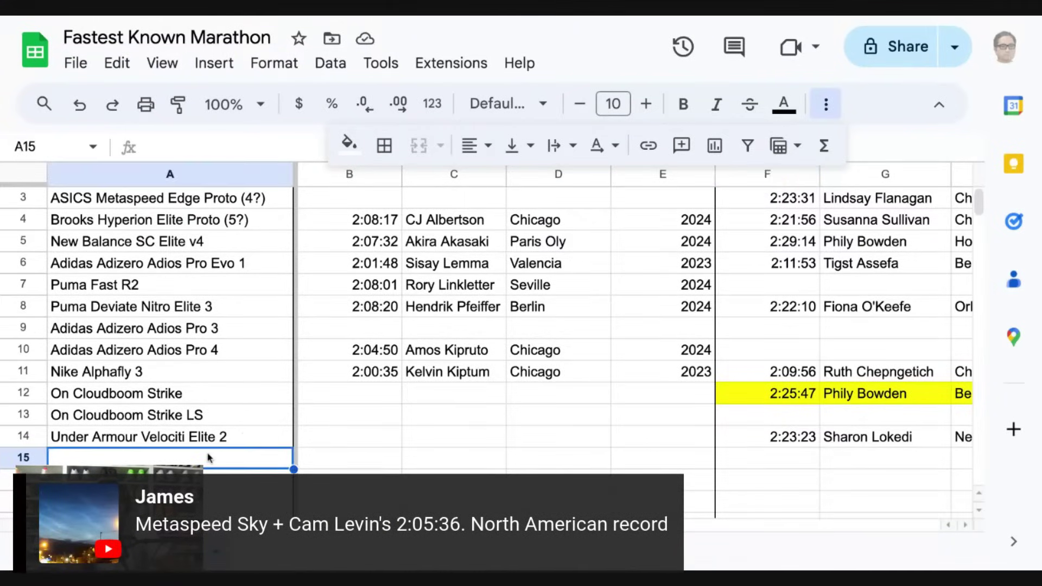
pyautogui.write('ASICS Me')
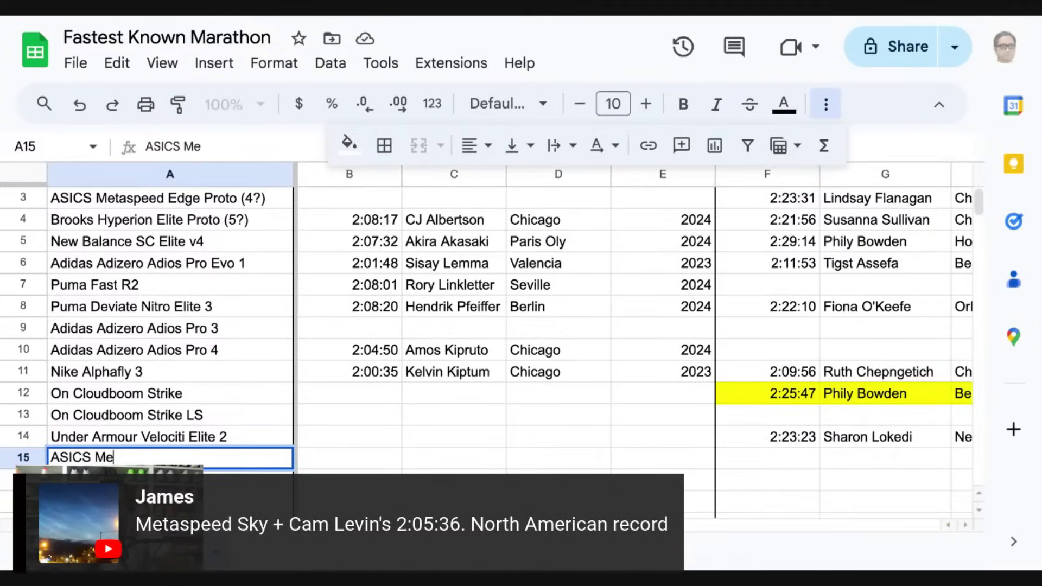
pyautogui.write('taspeed Sky')
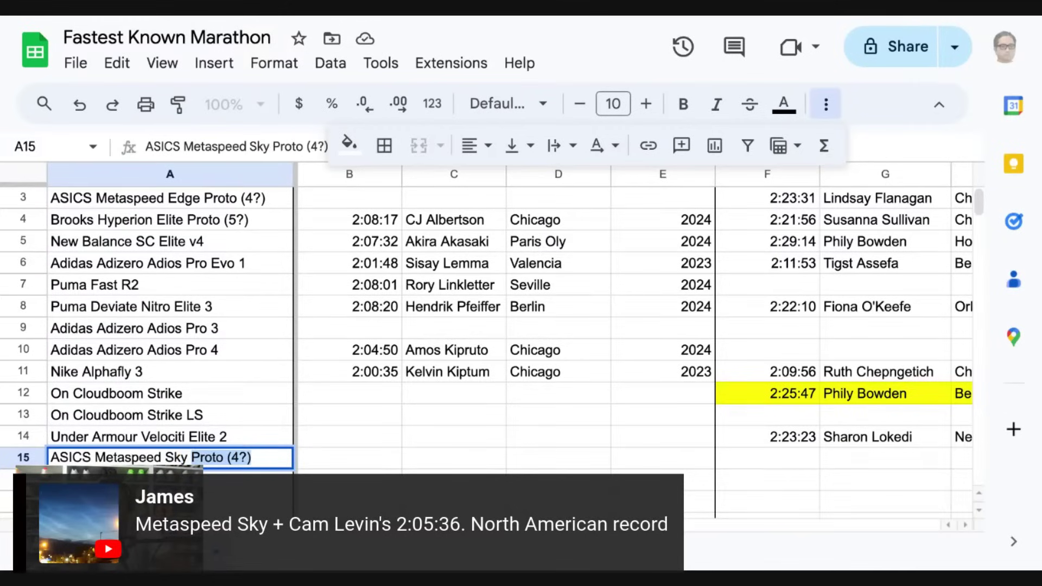
pyautogui.write(' +')
pyautogui.press('Tab')
# Fill in the men's record for ASICS Metaspeed Sky + with Cam Levins, Tokyo, 2023 and the time 2:05:36.
pyautogui.press('Tab')
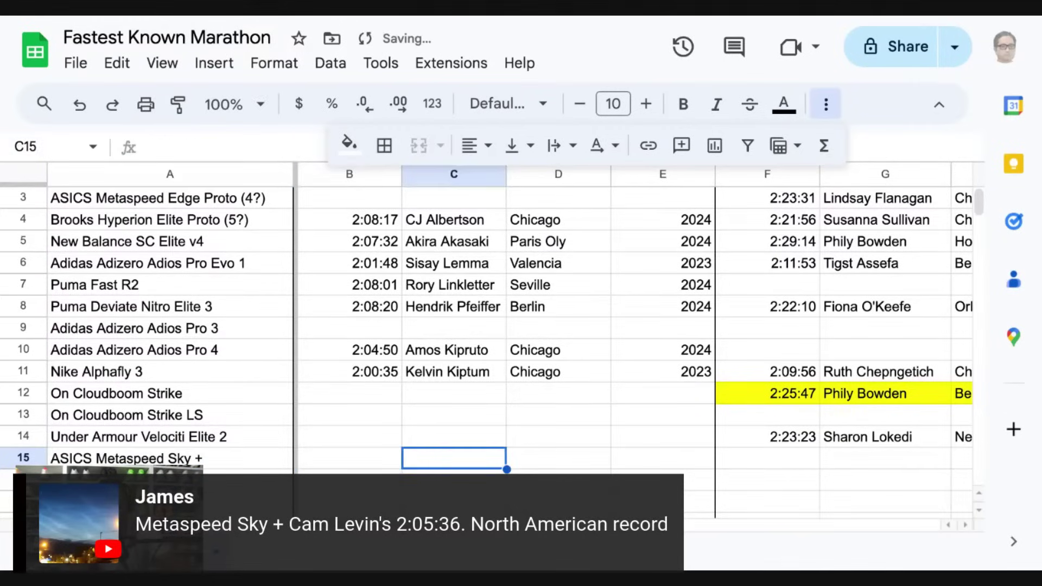
pyautogui.write('Cam Levins')
pyautogui.press('Tab')
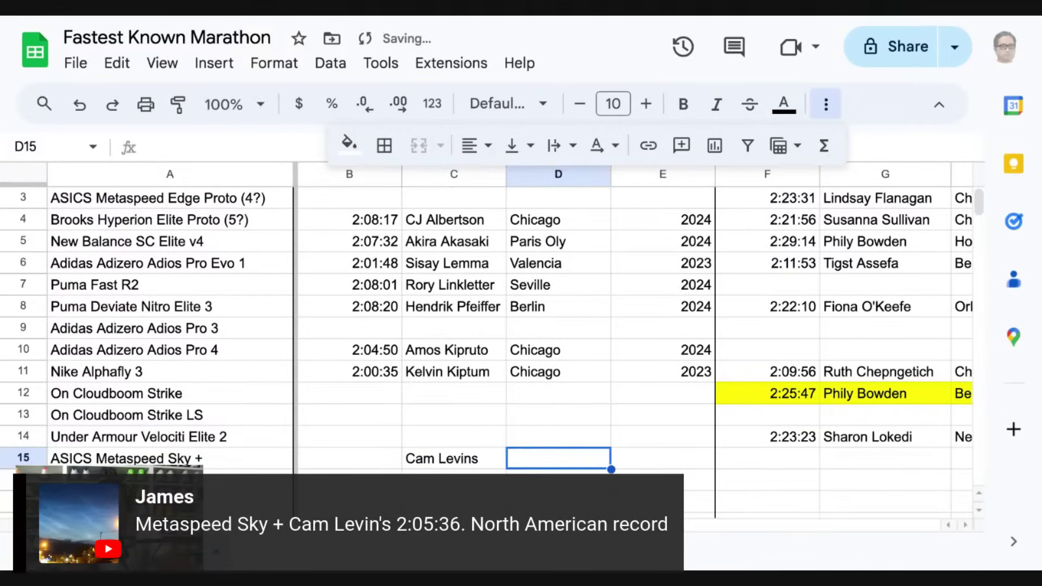
pyautogui.write('Tokyo')
pyautogui.press('Tab')
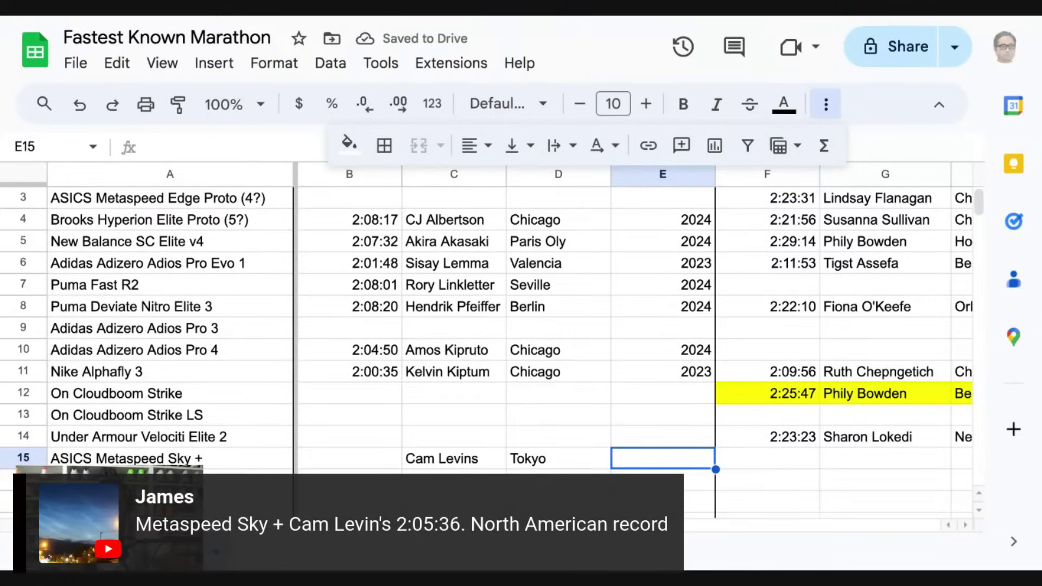
pyautogui.write('202')
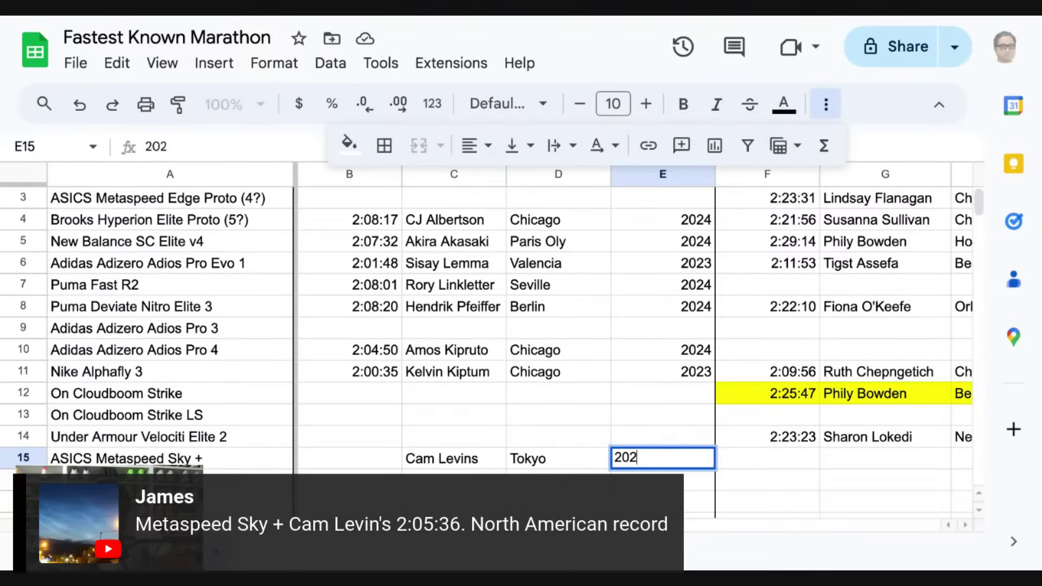
pyautogui.write('3')
pyautogui.press('Return')
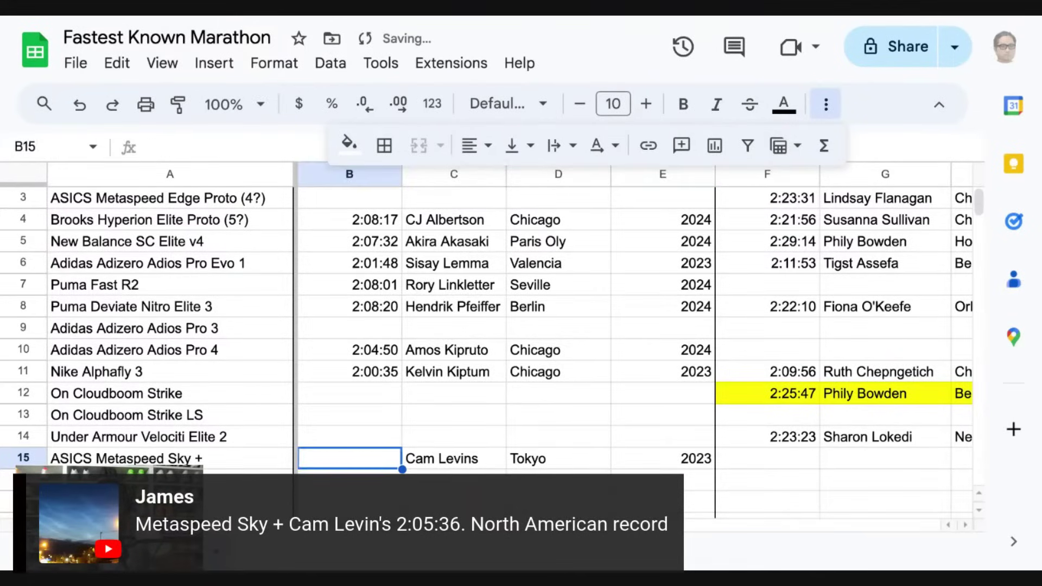
pyautogui.write('2:05:3')
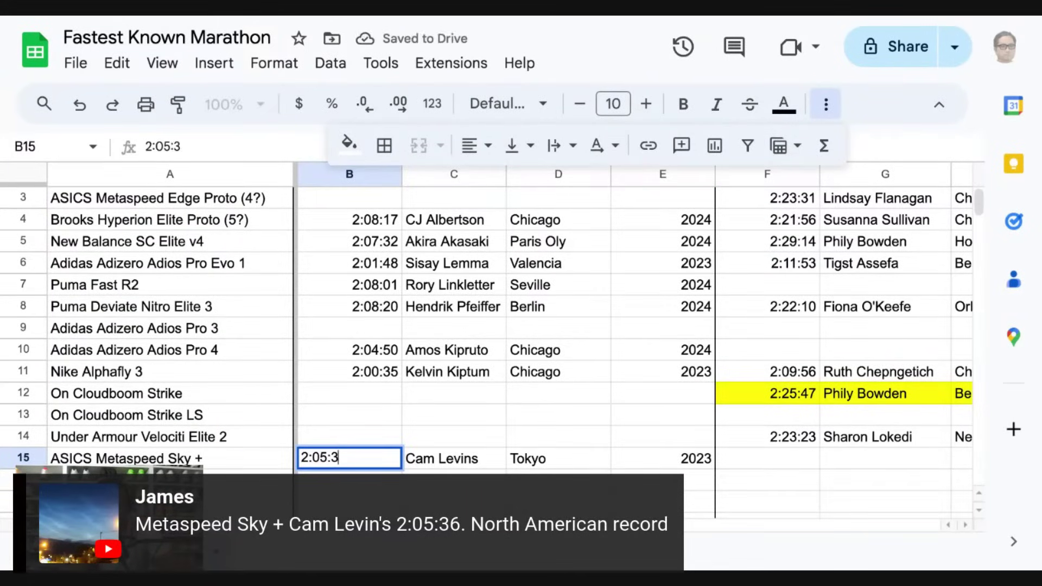
pyautogui.write('6')
pyautogui.press('Return')
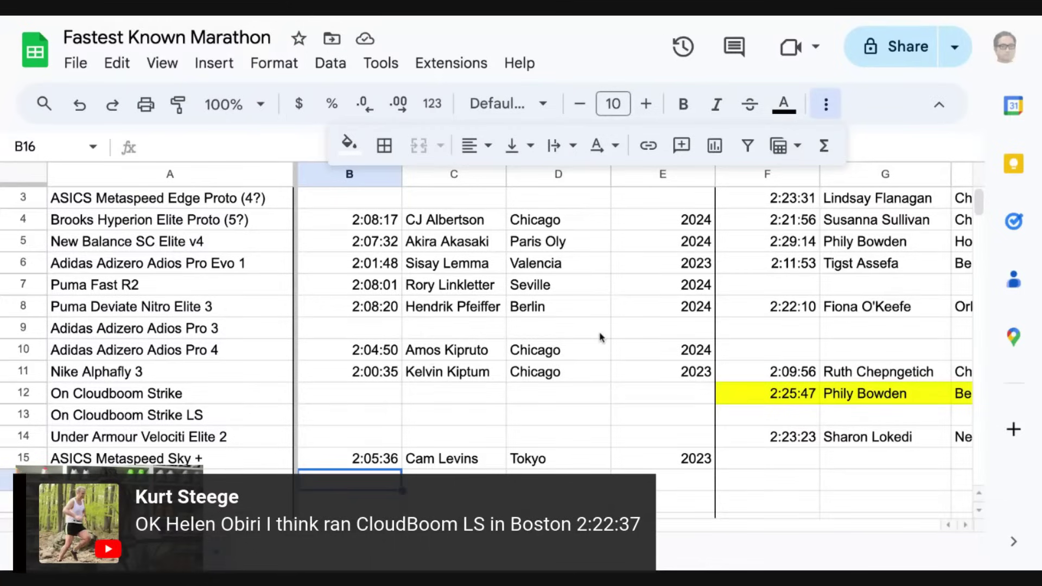
# Fill in the women's record for On Cloudboom Strike LS with 2:22:37, Helen Obiri, Boston, 2024.
pyautogui.click(756, 419)
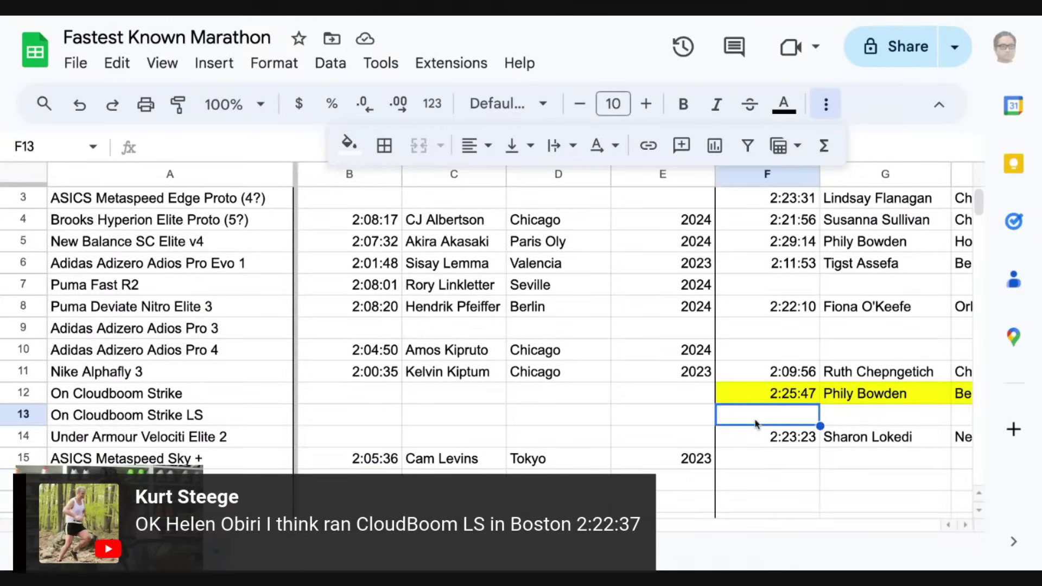
pyautogui.write('2:22:37')
pyautogui.press('Tab')
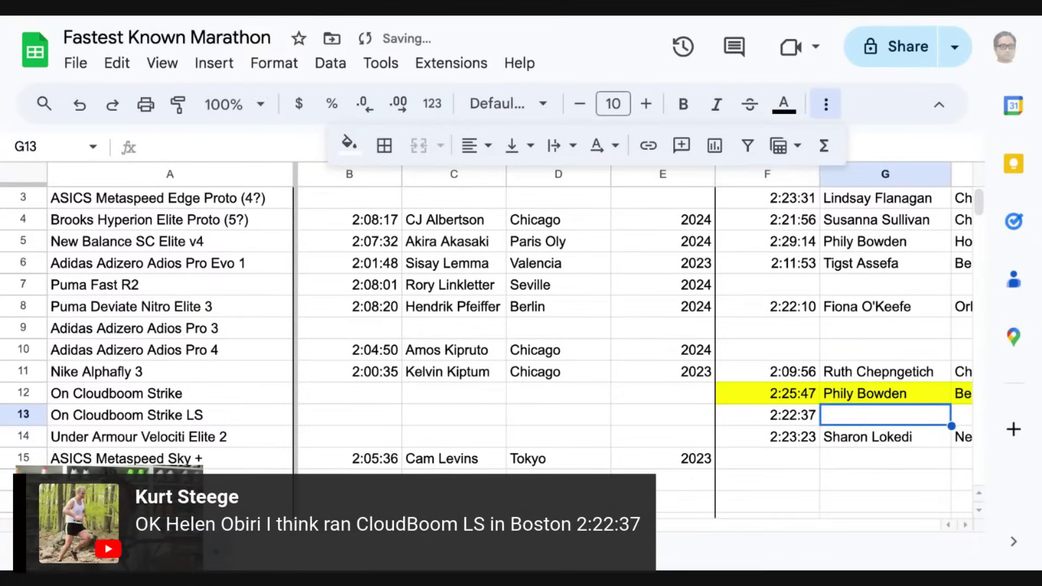
pyautogui.write('Helen Obiri')
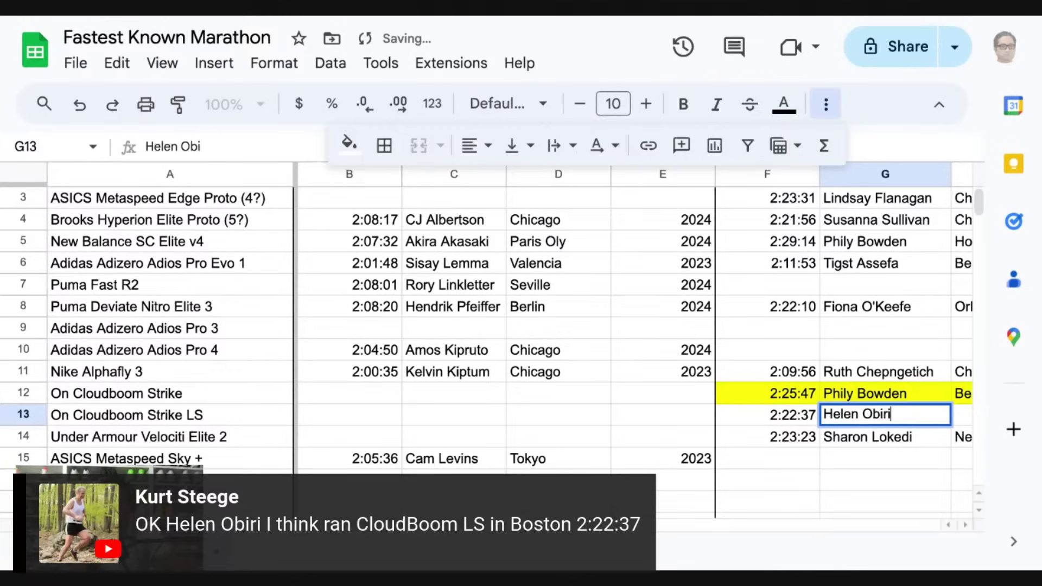
pyautogui.press('Tab')
pyautogui.write('Boston')
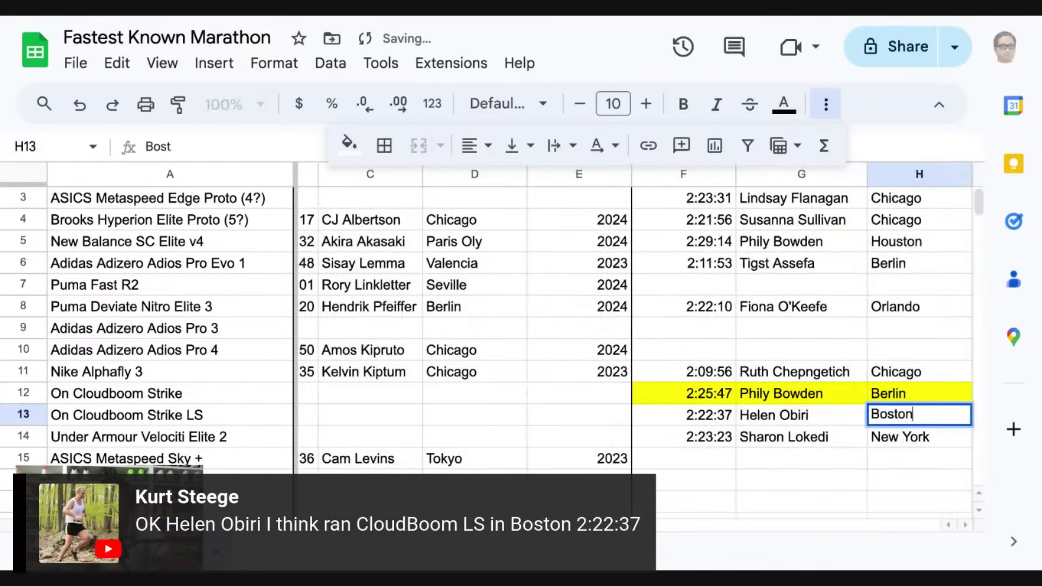
pyautogui.press('Tab')
pyautogui.write('2024')
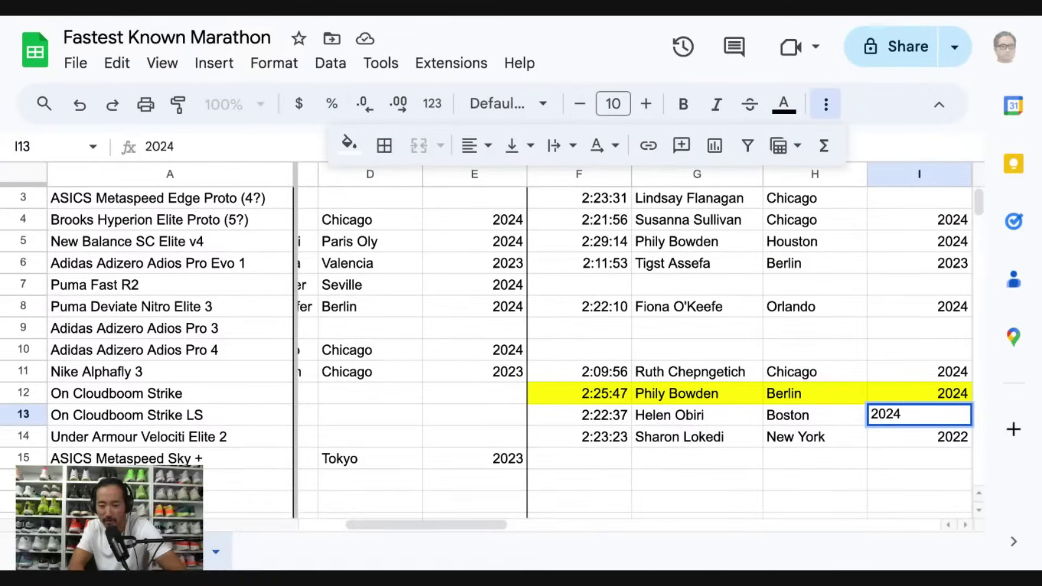
pyautogui.click(457, 371)
pyautogui.scroll(1, 473, 429)
pyautogui.hscroll(-1, 473, 429)
pyautogui.hscroll(-4, 474, 430)
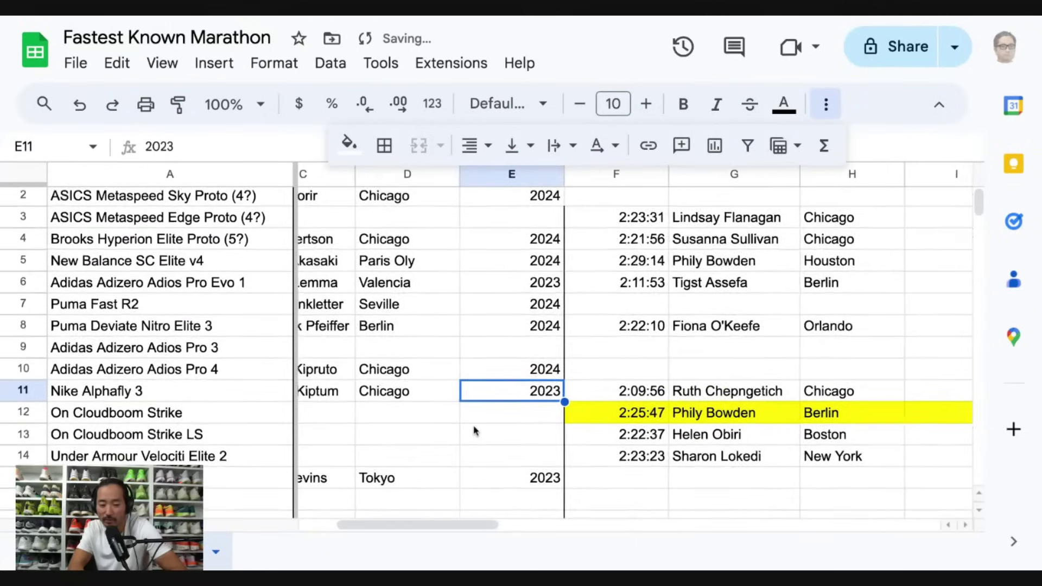
pyautogui.scroll(1, 474, 430)
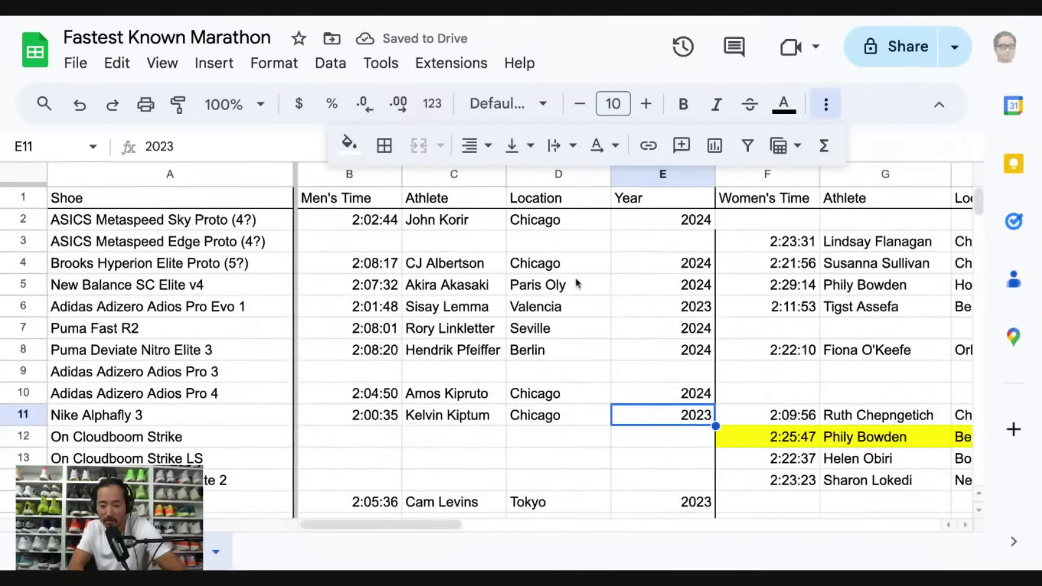
# Widen the men's Year column slightly at its border with the Women's Time column.
pyautogui.hscroll(4, 578, 283)
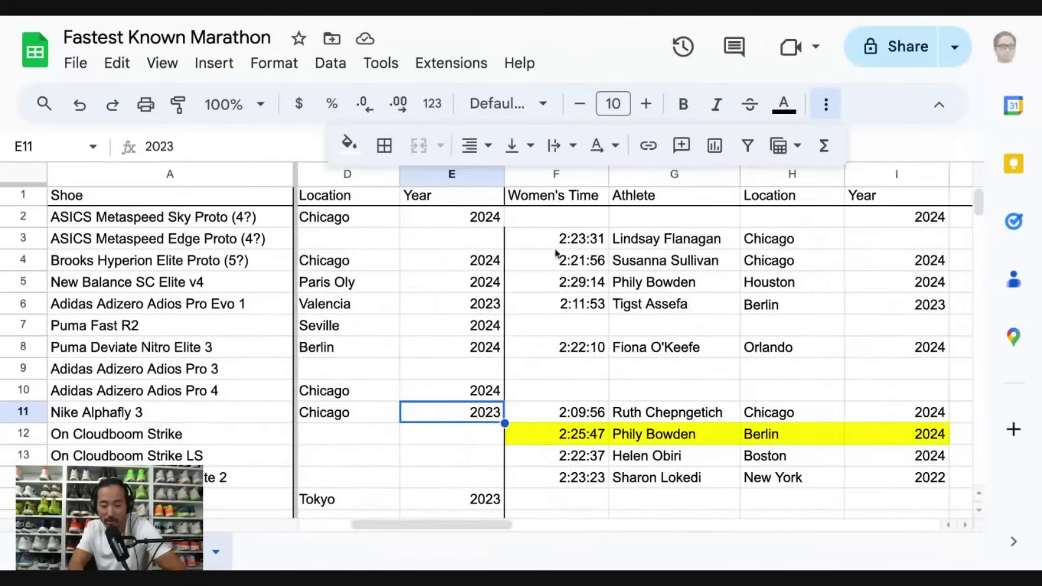
pyautogui.moveTo(503, 174); pyautogui.dragTo(517, 174)
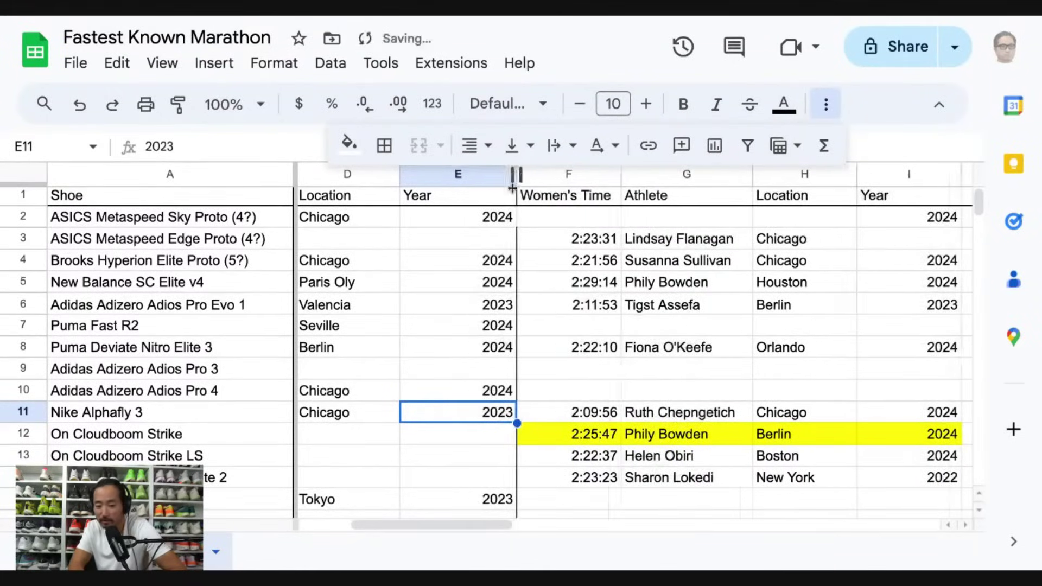
# Examine the men's and women's records across all listed shoes down to ASICS Metaspeed Sky +.
pyautogui.scroll(-4, 505, 352)
pyautogui.hscroll(-2, 505, 352)
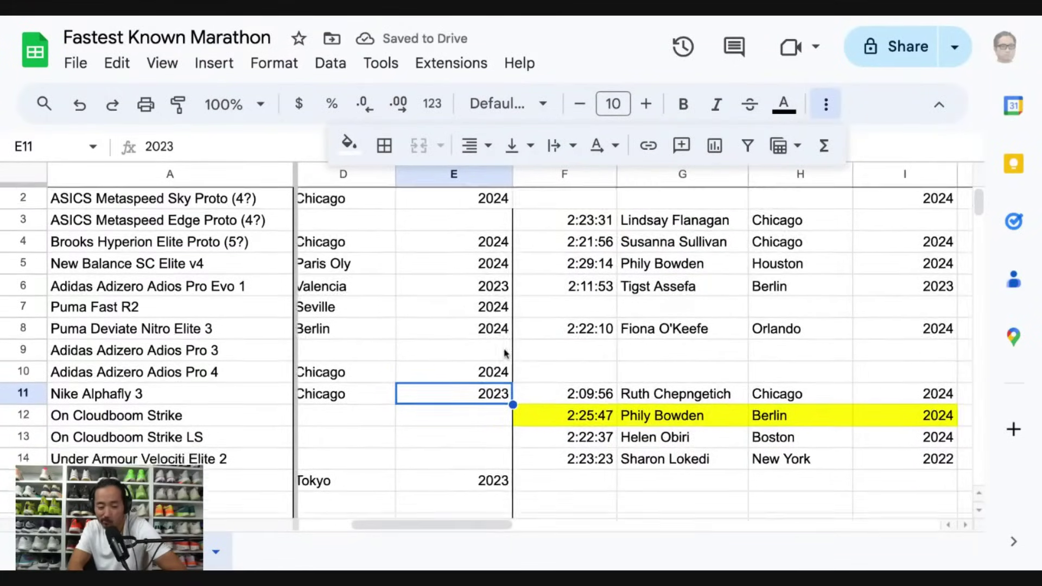
pyautogui.hscroll(-3, 635, 342)
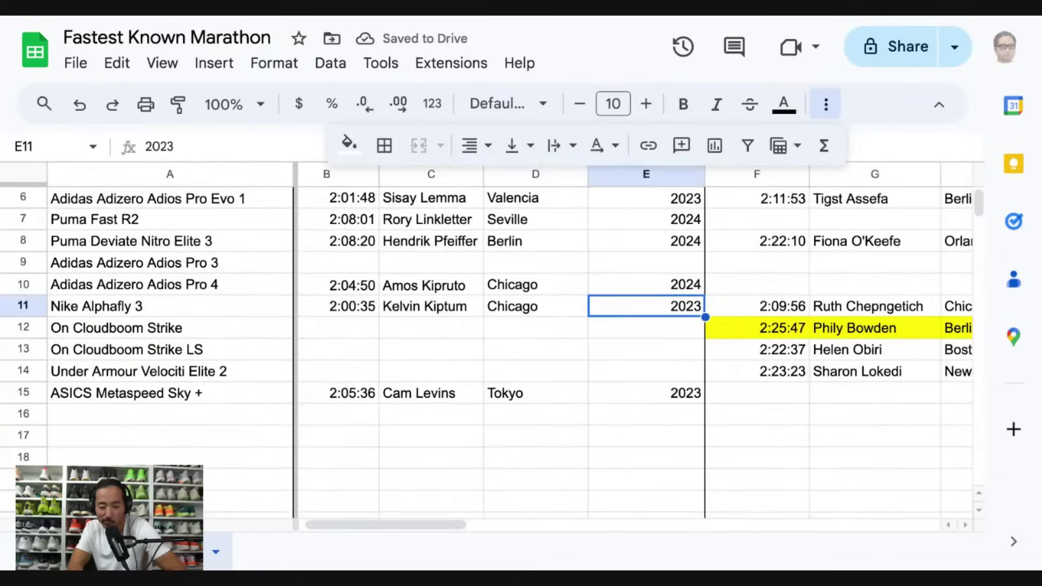
pyautogui.scroll(1, 635, 342)
pyautogui.scroll(2, 489, 348)
pyautogui.hscroll(4, 488, 348)
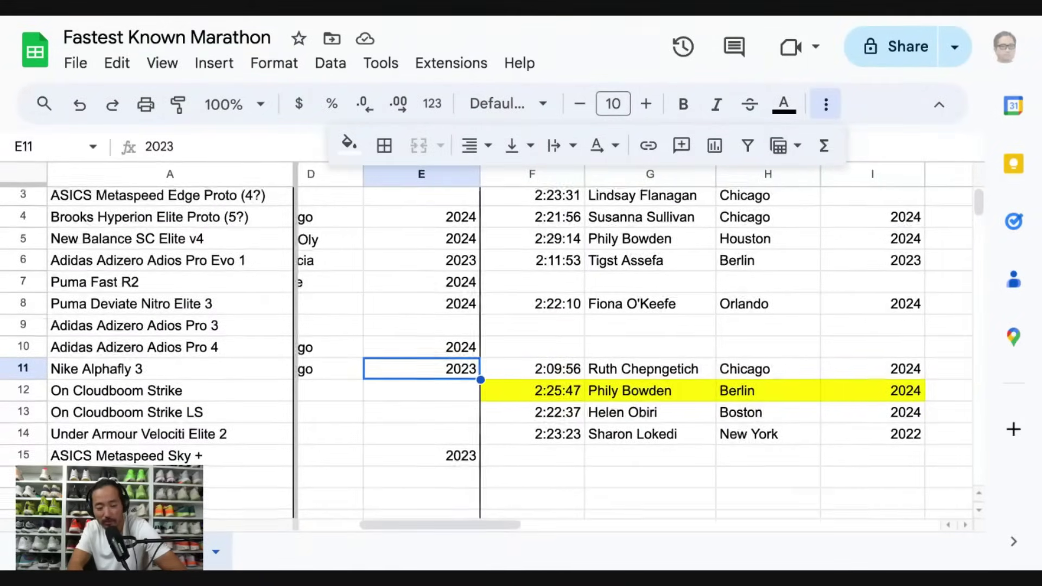
pyautogui.hscroll(-5, 488, 348)
pyautogui.scroll(2, 489, 347)
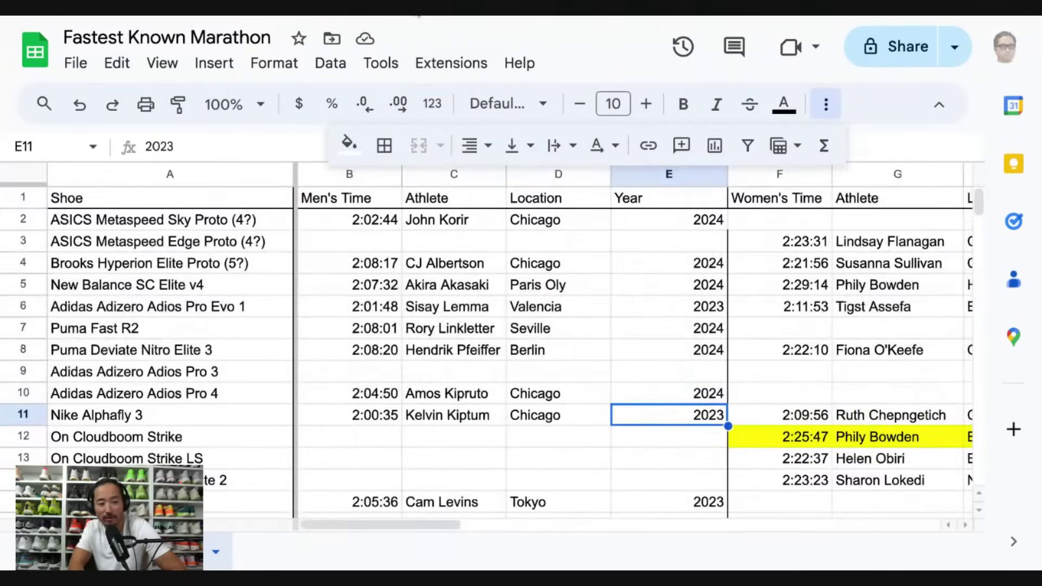